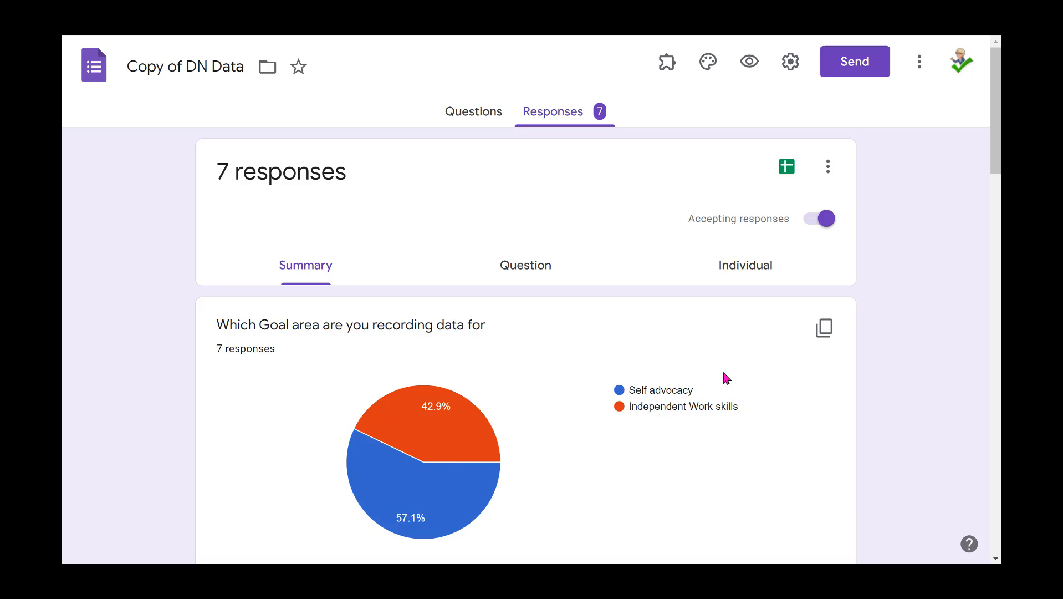
# Copy the "Did student identify accommodations during discussion?" chart from the response summary and paste it into a blank Google Docs document
pyautogui.scroll(-1, 724, 375)
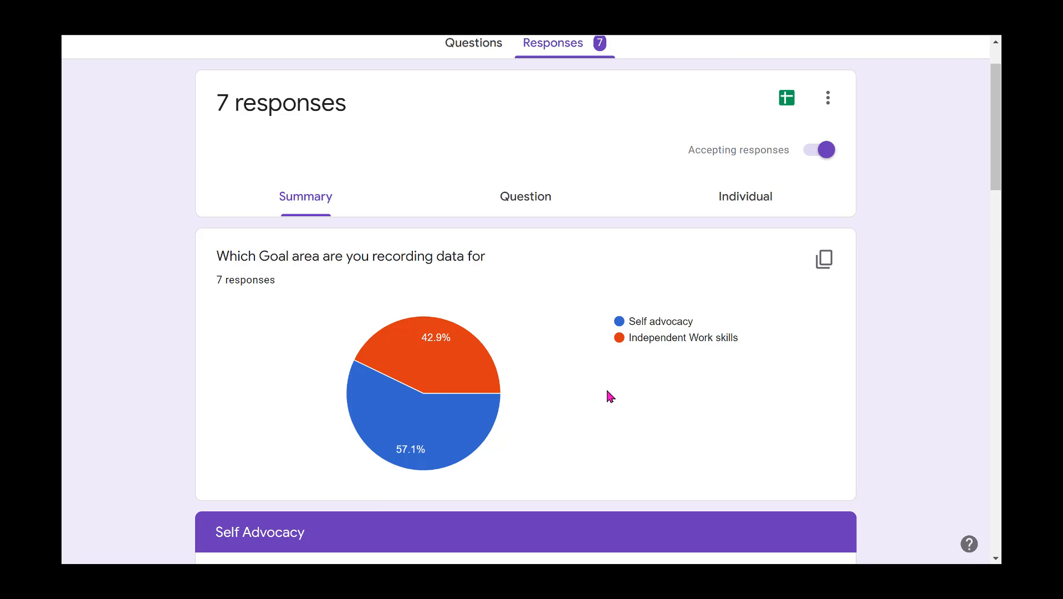
pyautogui.scroll(-5, 608, 391)
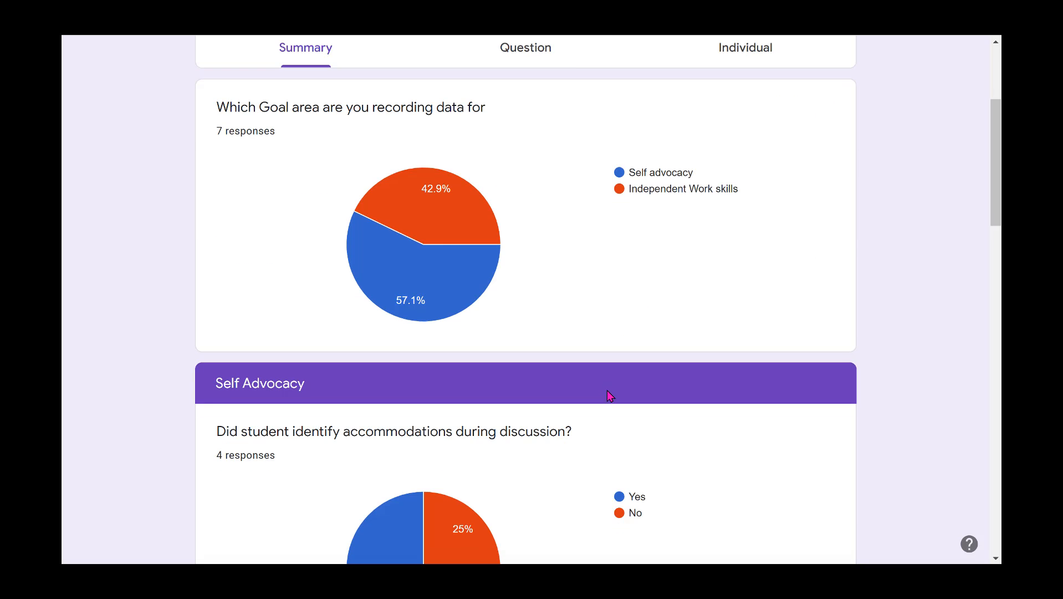
pyautogui.scroll(-1, 608, 393)
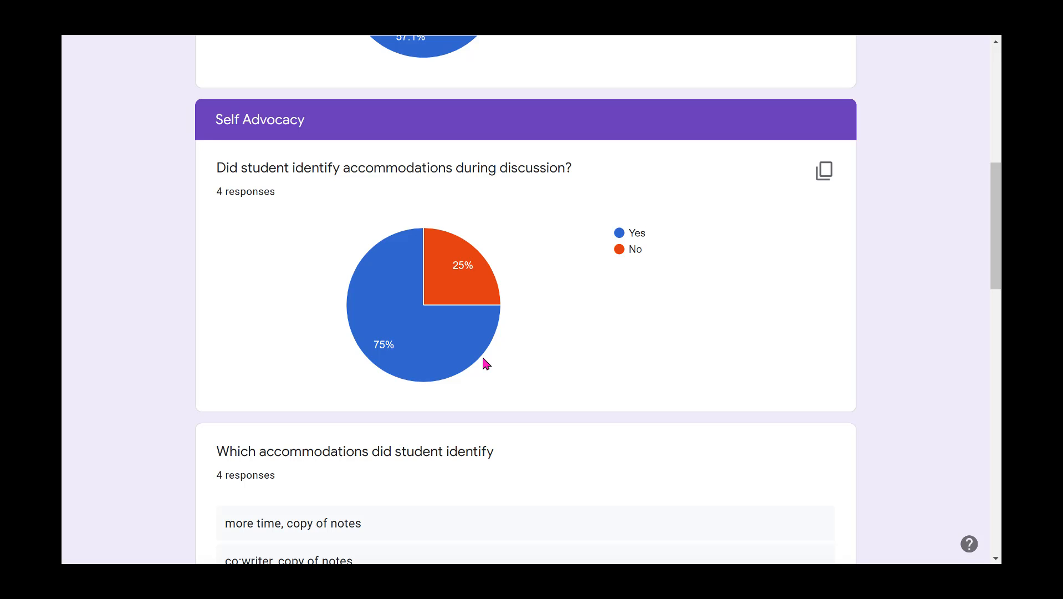
pyautogui.moveTo(458, 353)
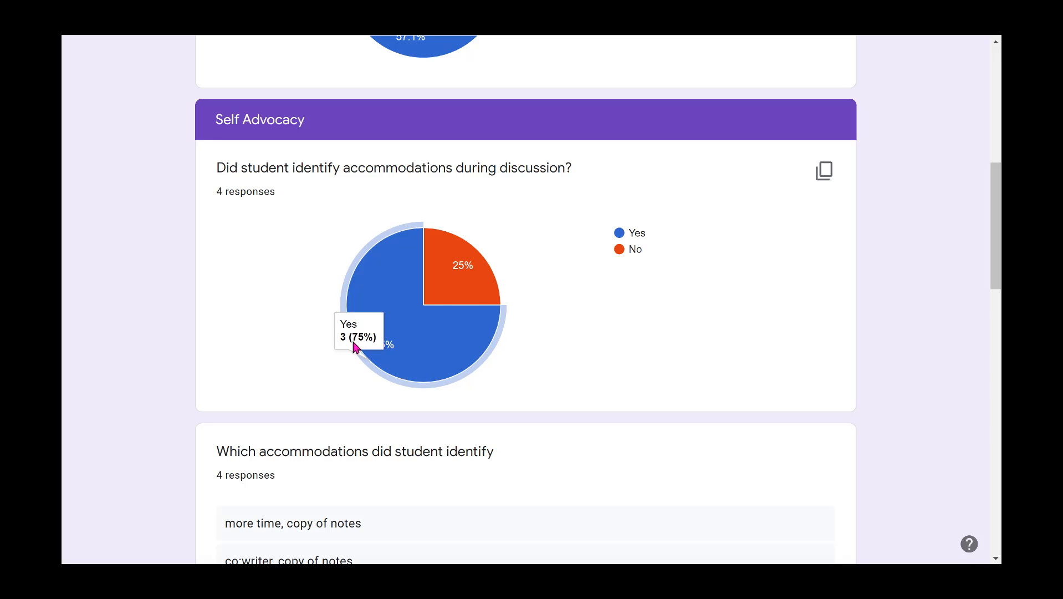
pyautogui.moveTo(451, 287)
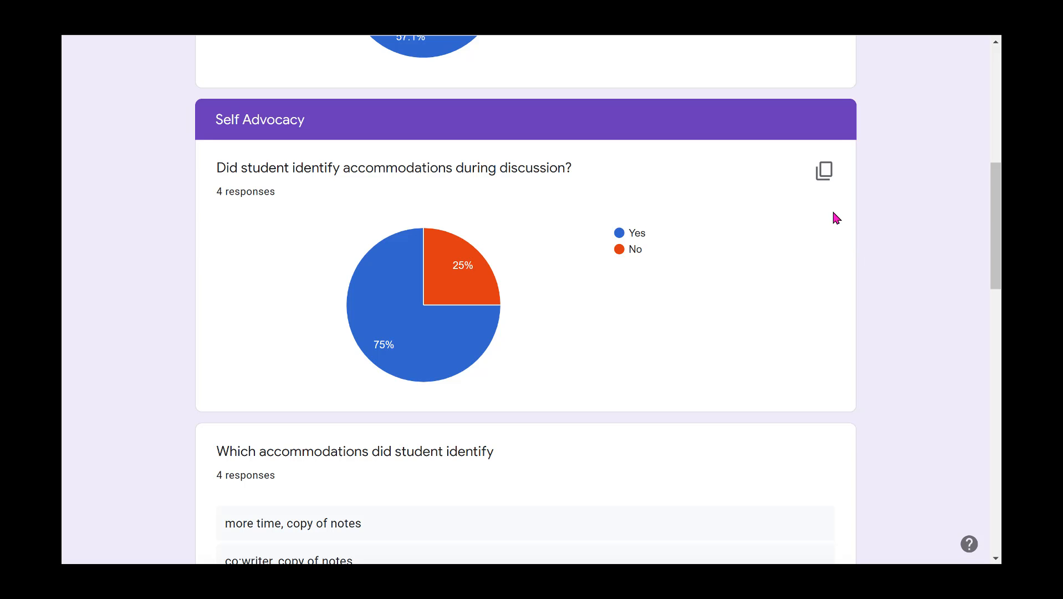
pyautogui.click(826, 181)
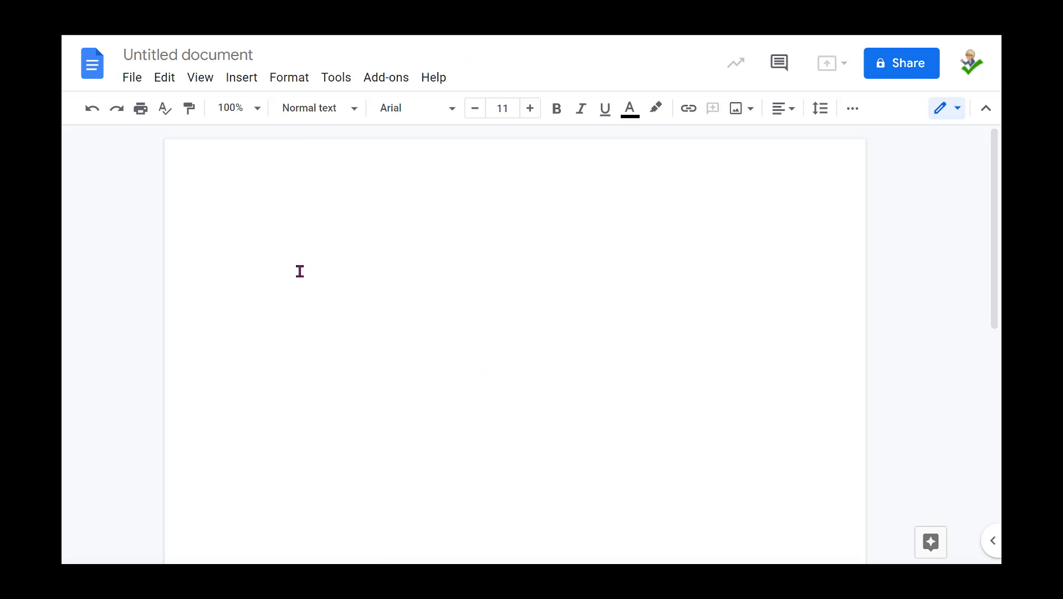
pyautogui.click(165, 79)
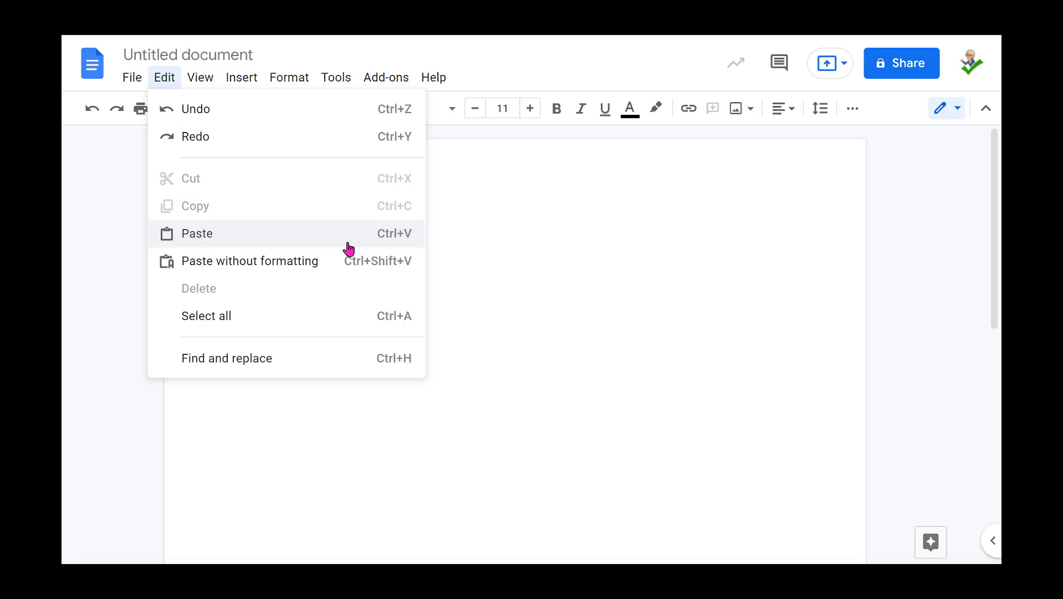
pyautogui.click(390, 246)
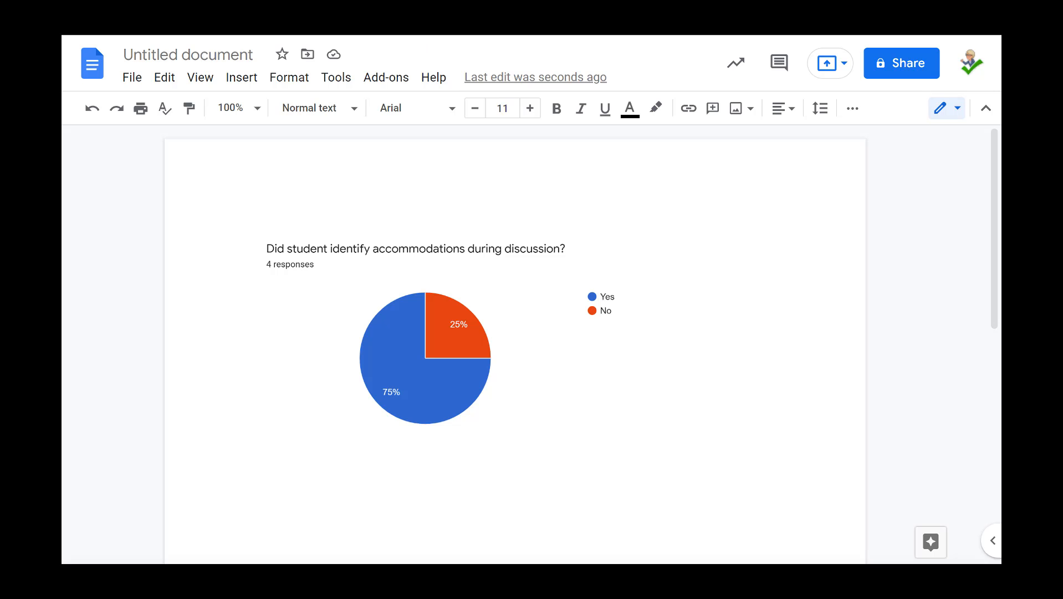
# Switch back to the Google Forms response summary, review the remaining charts and open the linked responses in Google Sheets
pyautogui.click(413, 28)
pyautogui.scroll(-15, 664, 394)
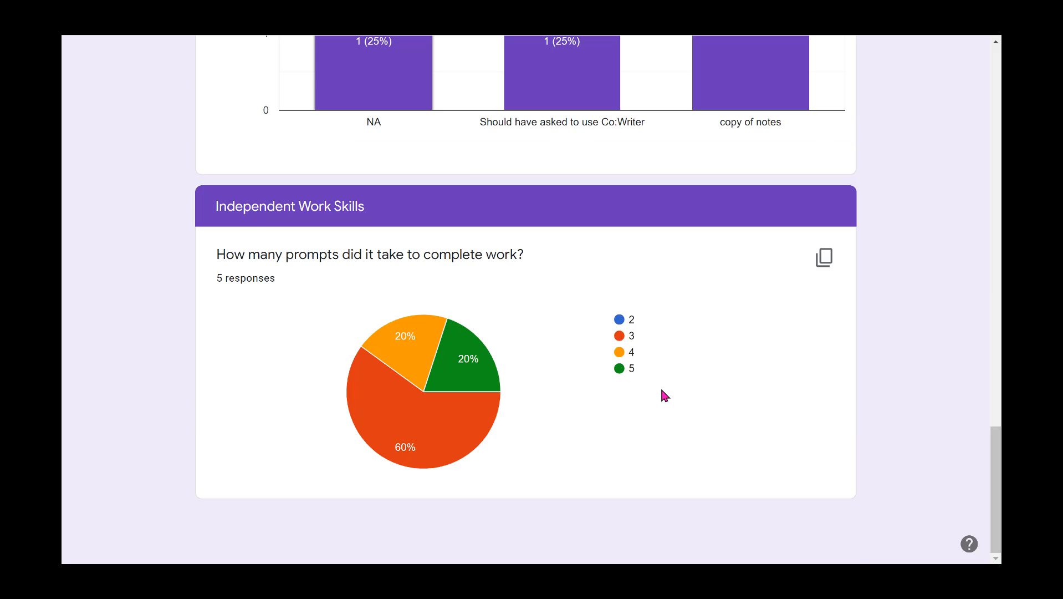
pyautogui.scroll(15, 664, 394)
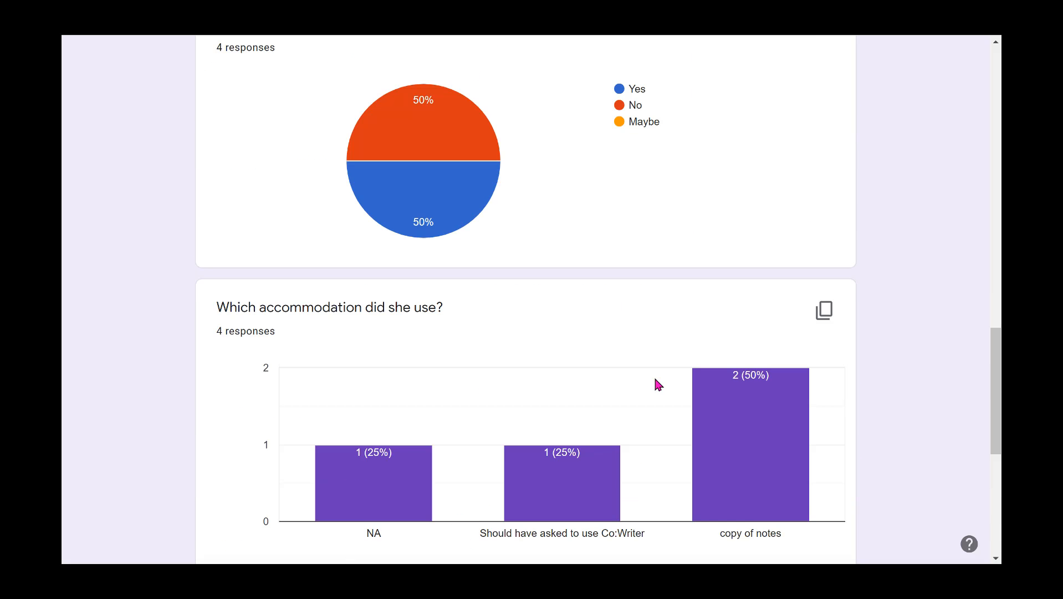
pyautogui.scroll(13, 656, 379)
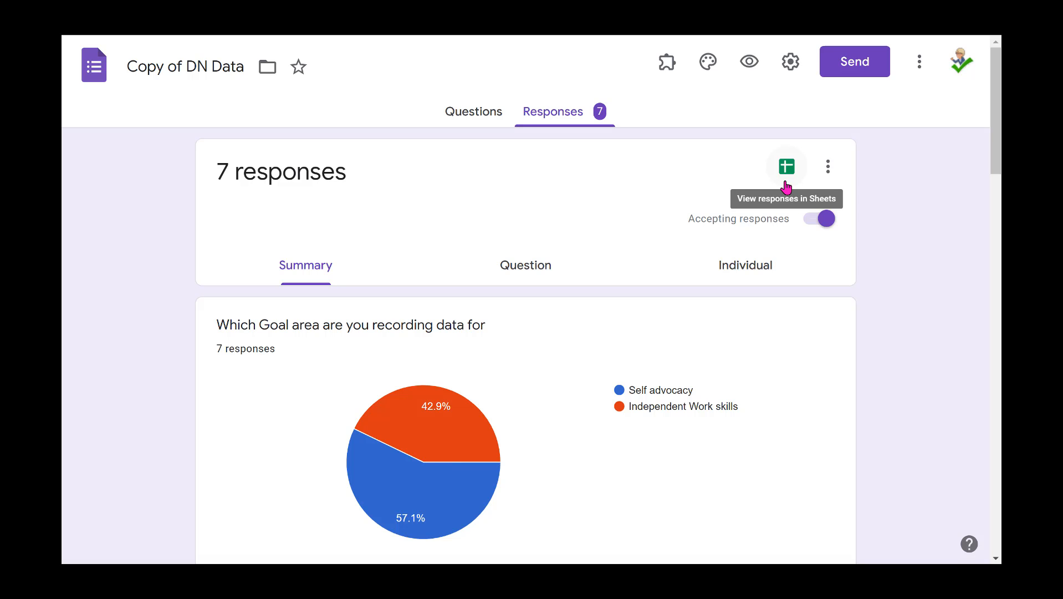
pyautogui.click(786, 167)
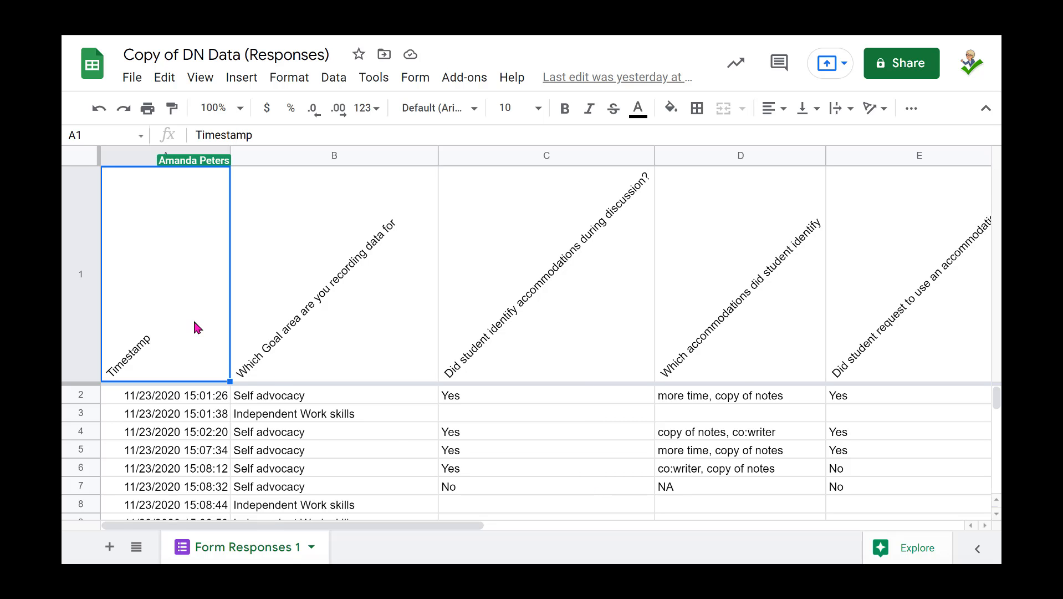
# Select the header row of the responses sheet and look at the available text rotation options
pyautogui.click(328, 293)
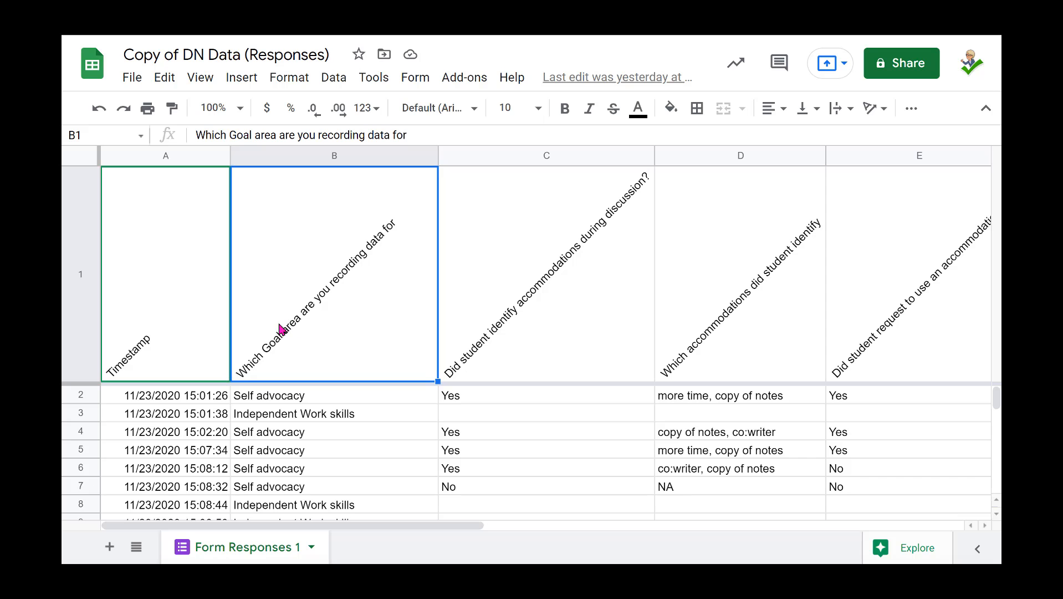
pyautogui.click(79, 259)
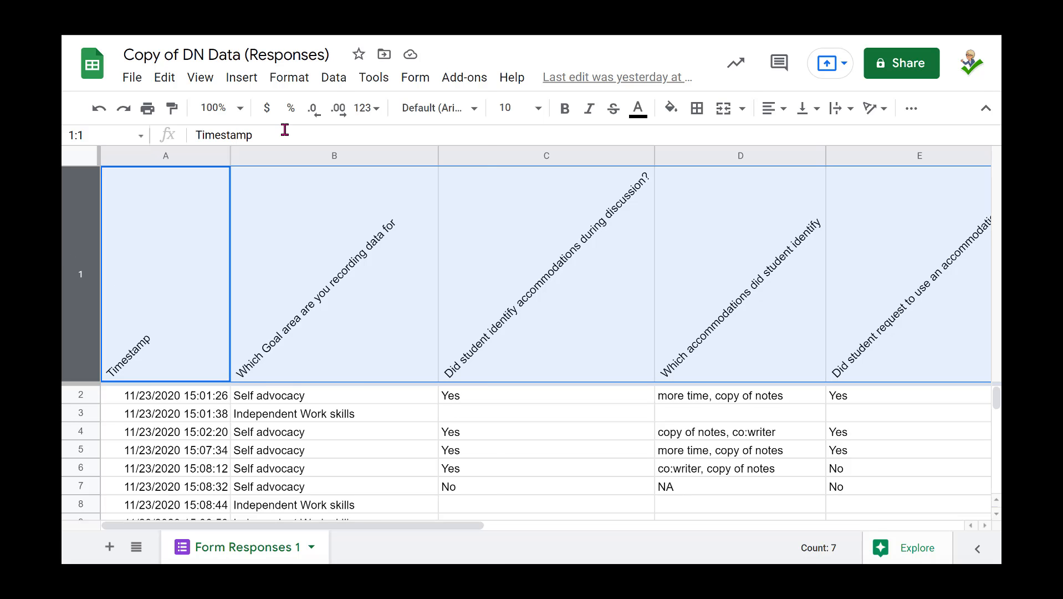
pyautogui.click(283, 84)
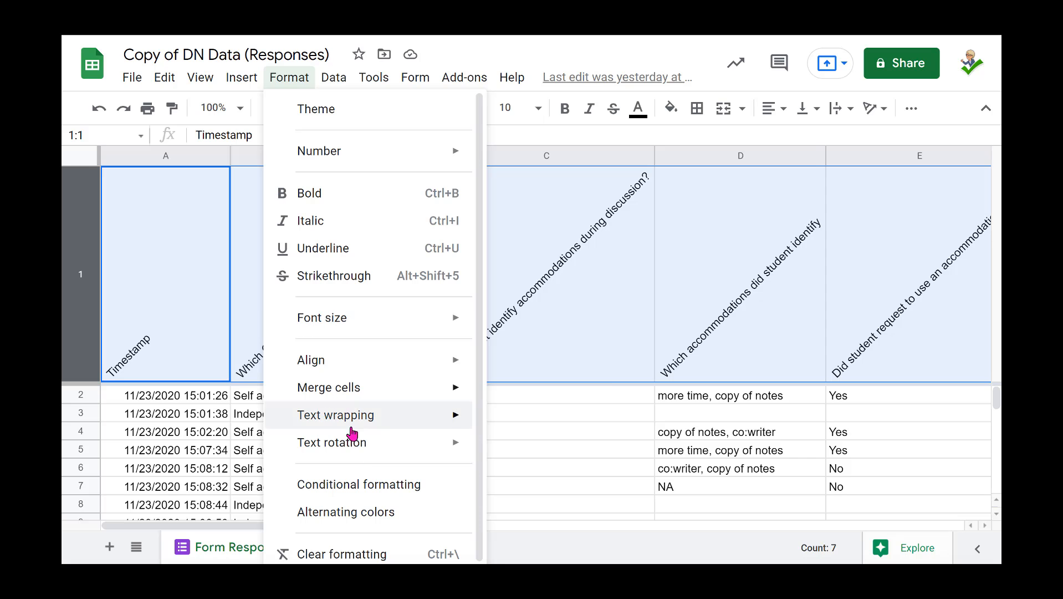
pyautogui.moveTo(368, 455)
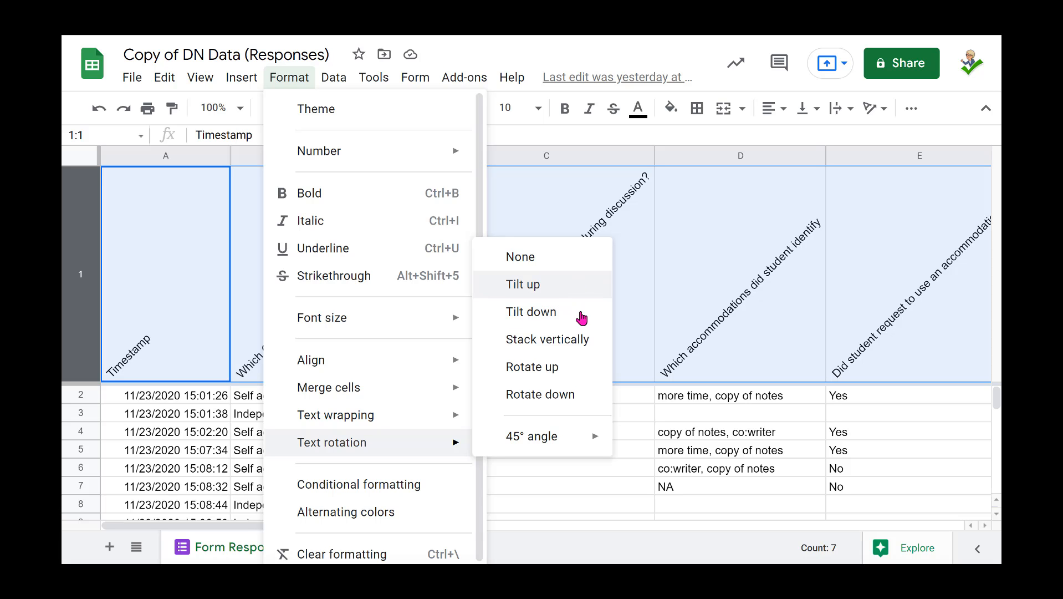
pyautogui.click(634, 389)
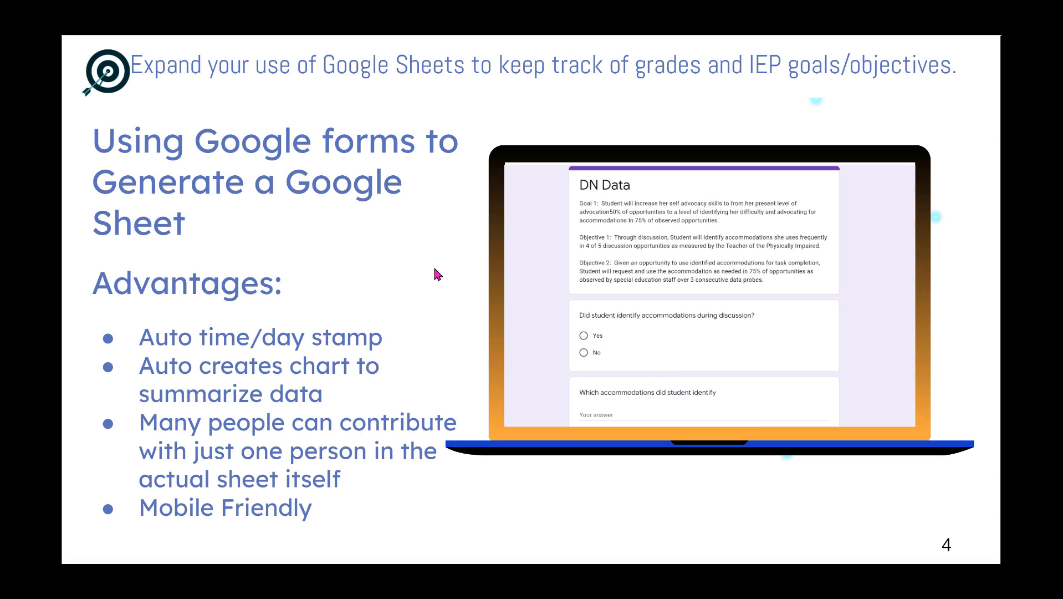
pyautogui.click(434, 269)
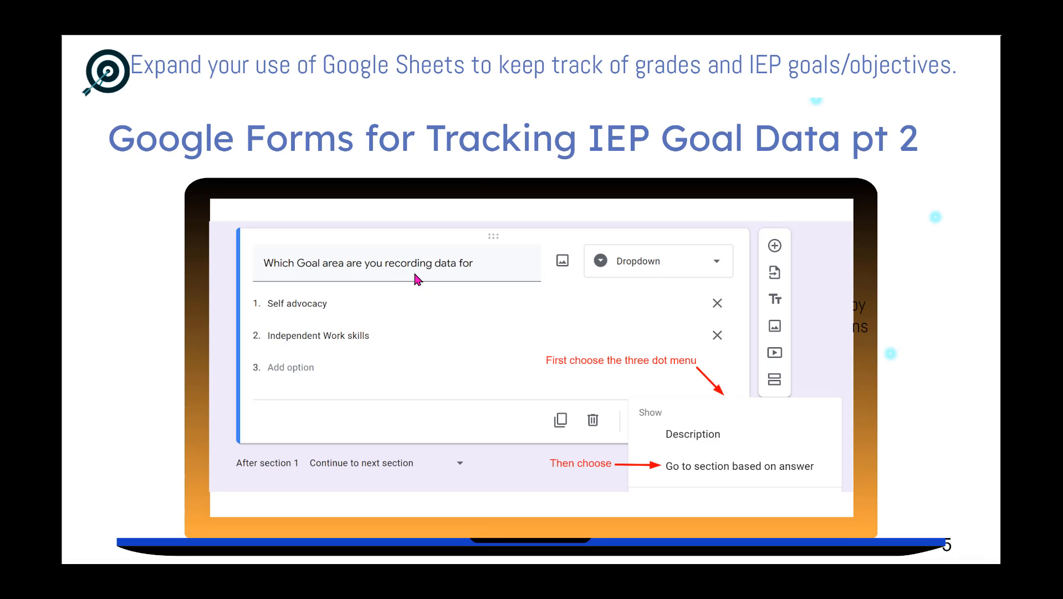
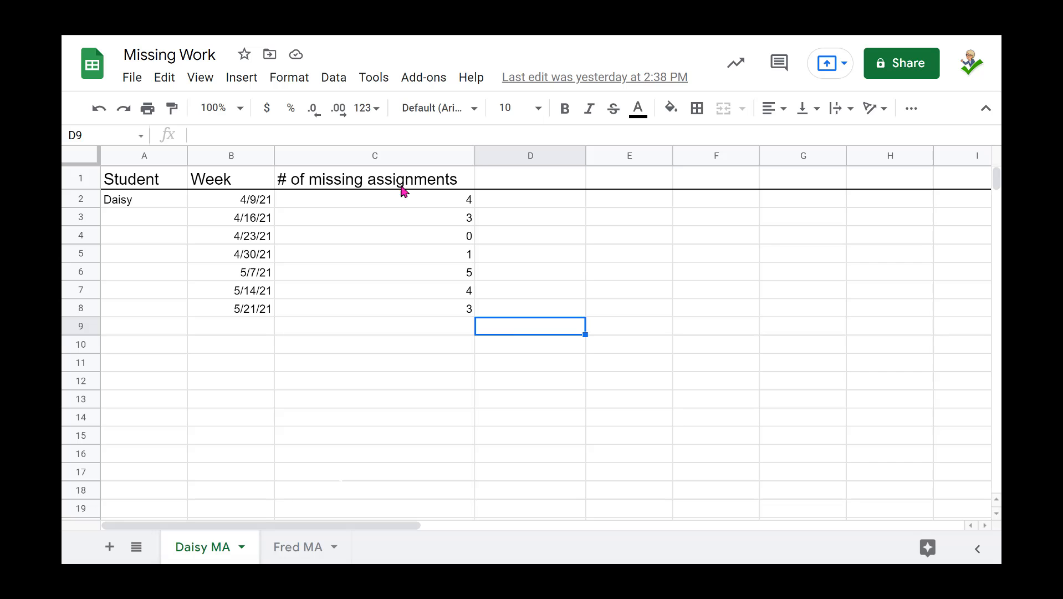
# Enter the formula =SUM(C2:C8) in cell D9 to total the missing assignments, and select the cell to check it
pyautogui.click(366, 136)
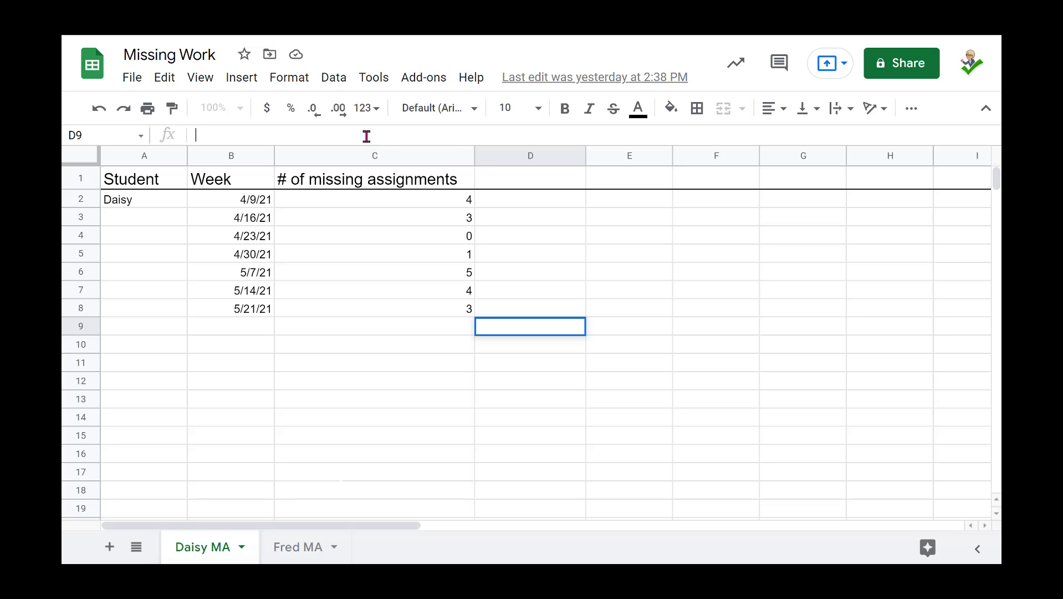
pyautogui.write('=')
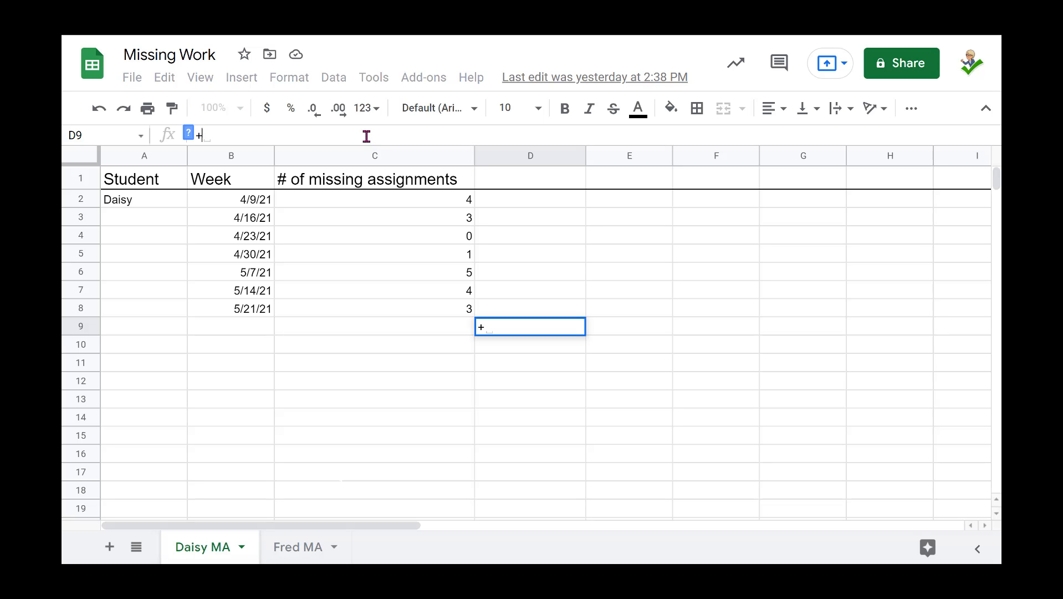
pyautogui.write('SU')
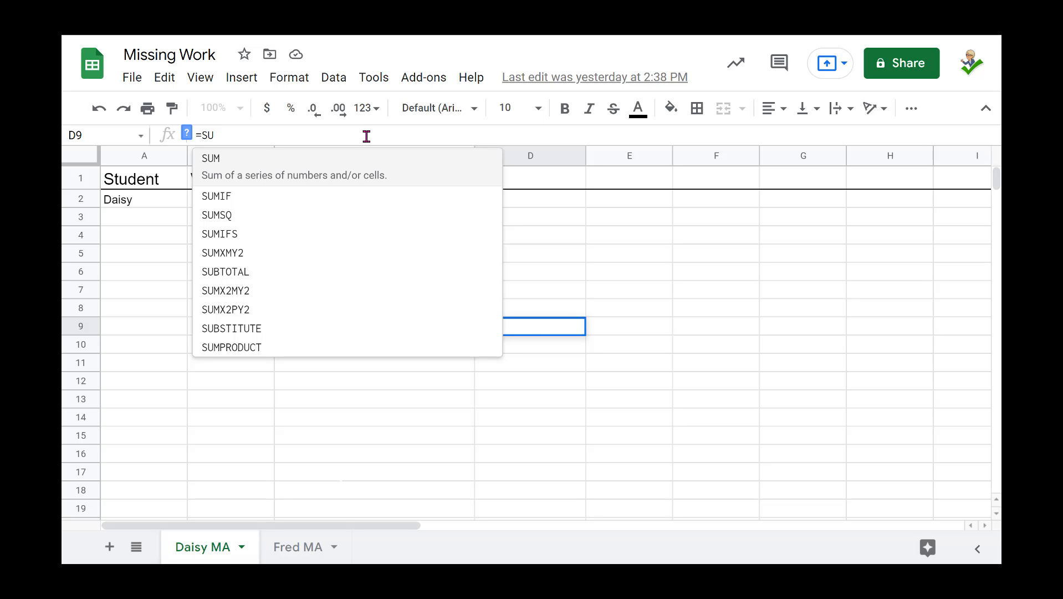
pyautogui.click(224, 175)
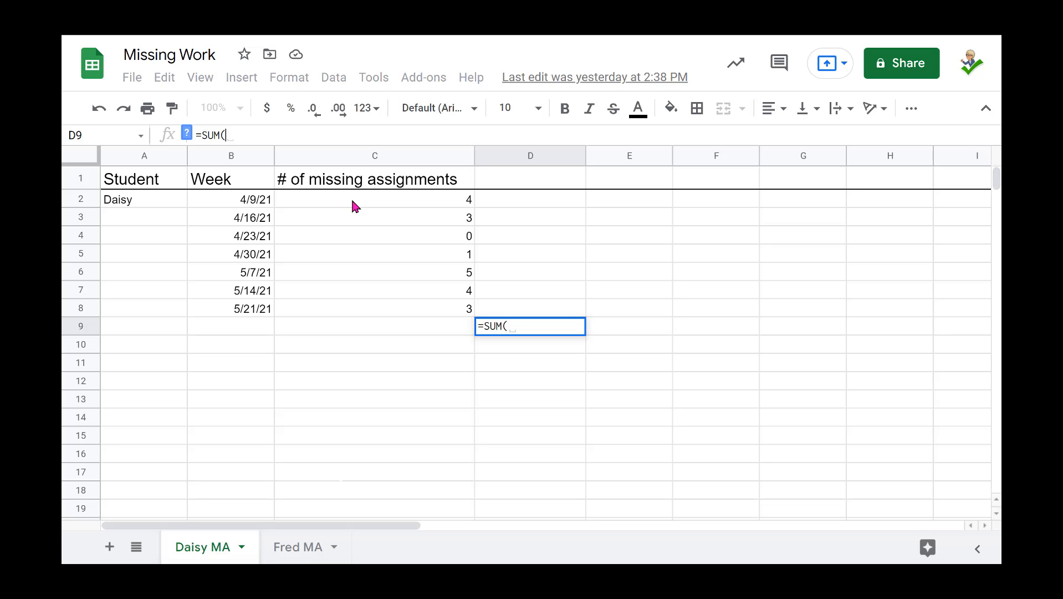
pyautogui.moveTo(352, 202); pyautogui.dragTo(368, 316)
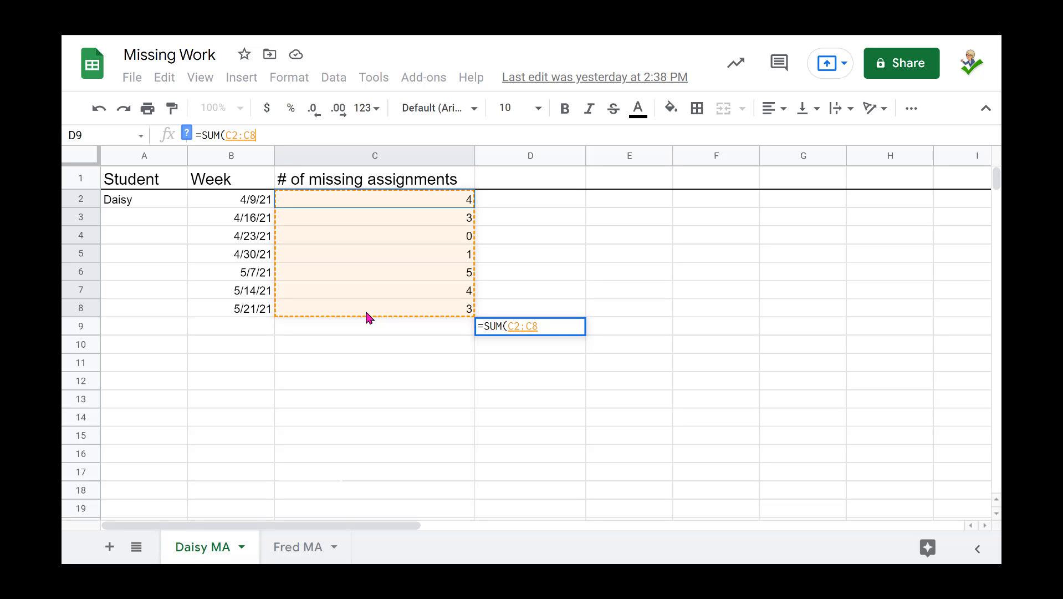
pyautogui.moveTo(366, 317); pyautogui.dragTo(366, 318)
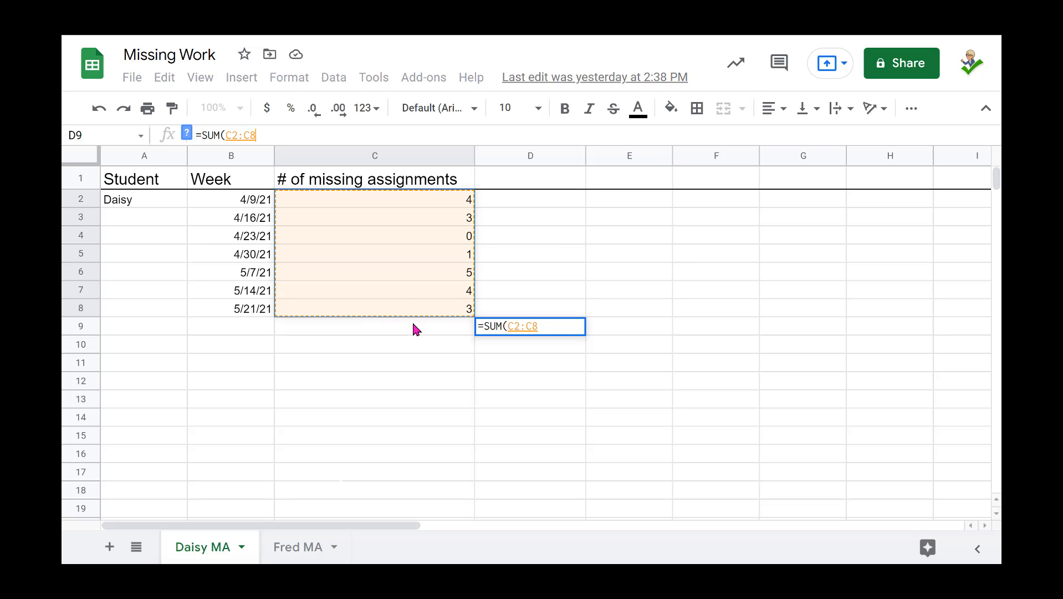
pyautogui.press('Return')
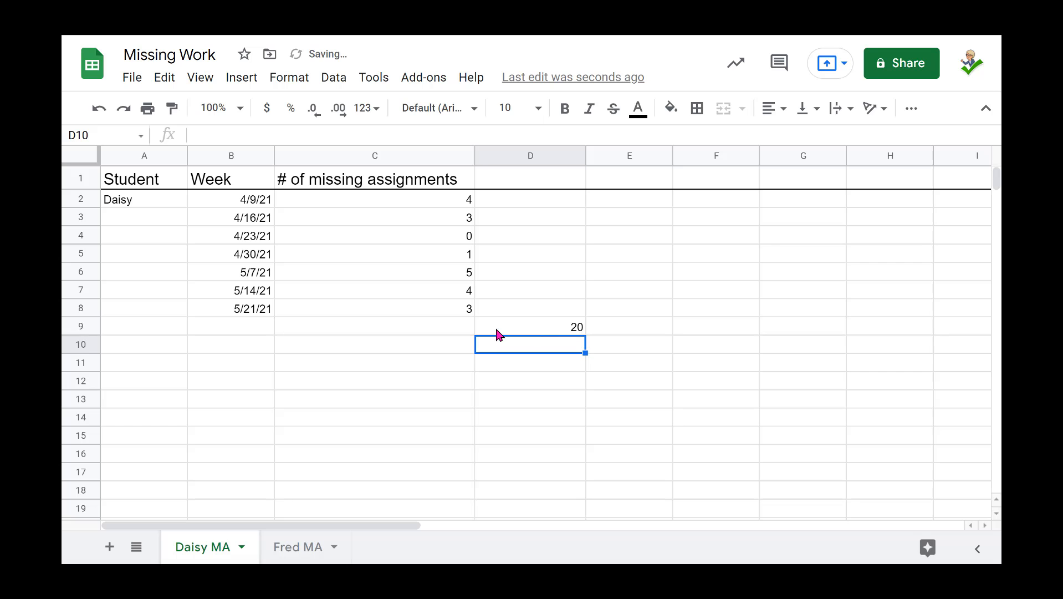
pyautogui.click(496, 329)
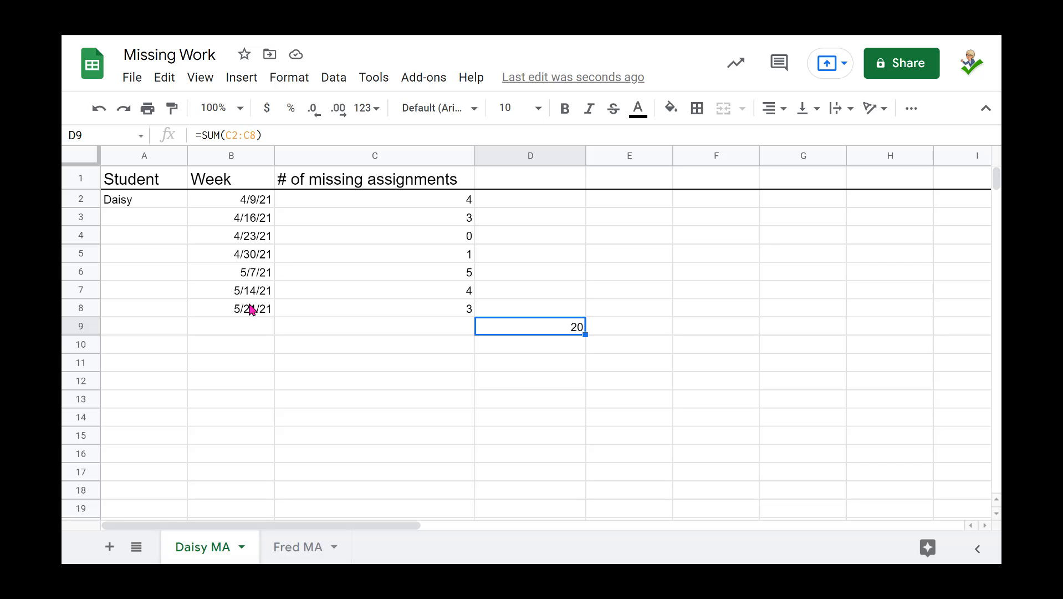
# Enter the formula =AVERAGE(C2:C8) in cell D10 to average the missing assignments, and select the cell to check it
pyautogui.click(502, 349)
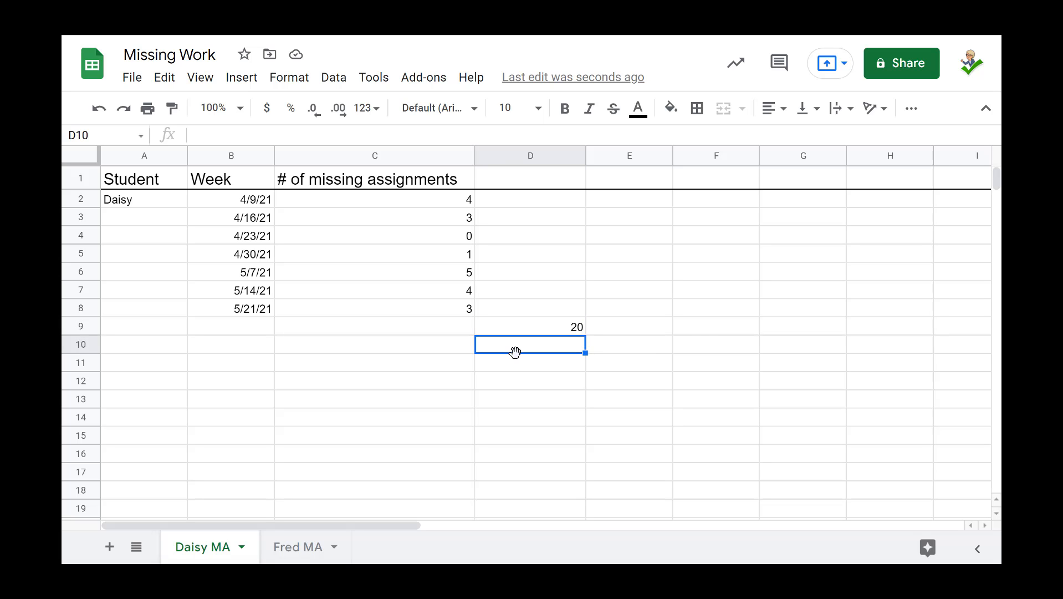
pyautogui.click(376, 134)
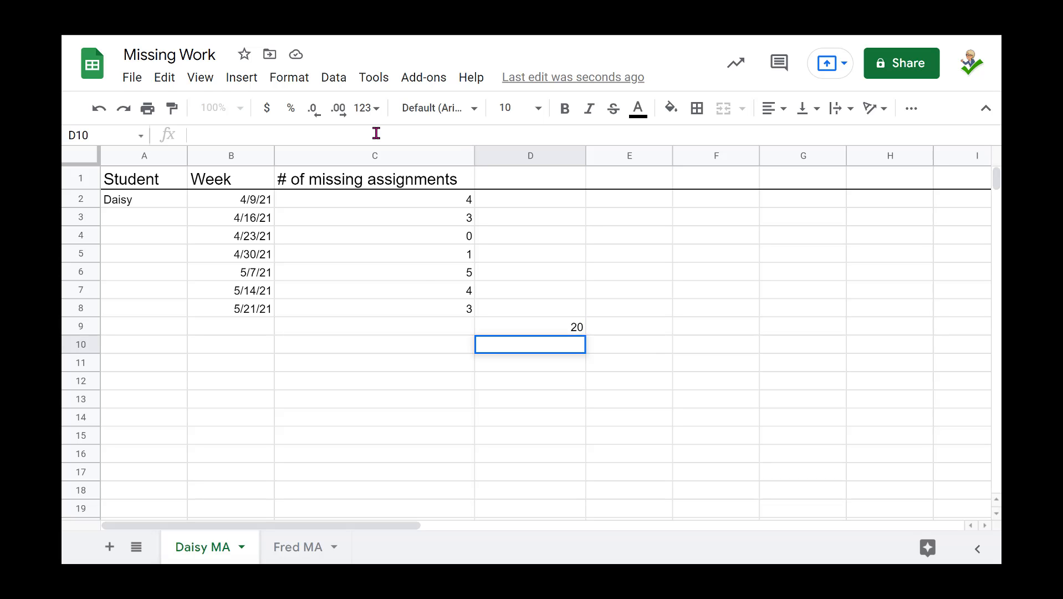
pyautogui.write('=')
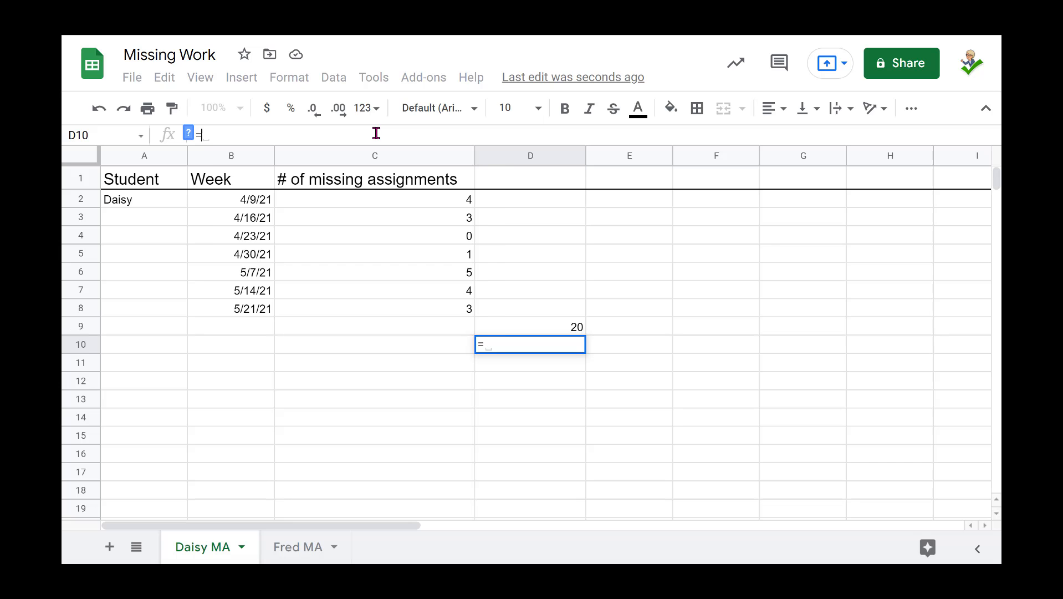
pyautogui.write('AVER')
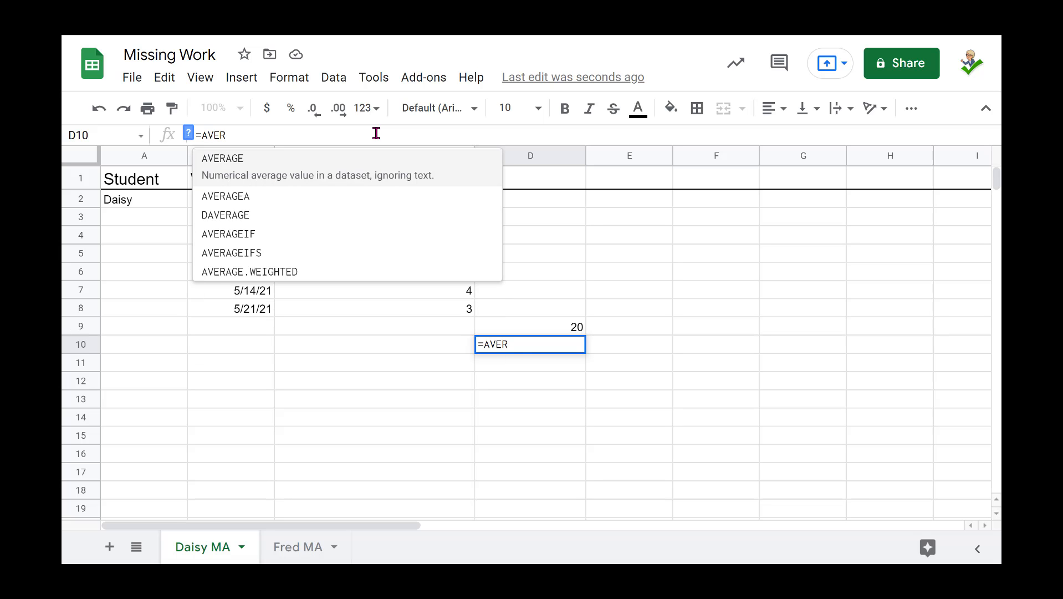
pyautogui.press('Tab')
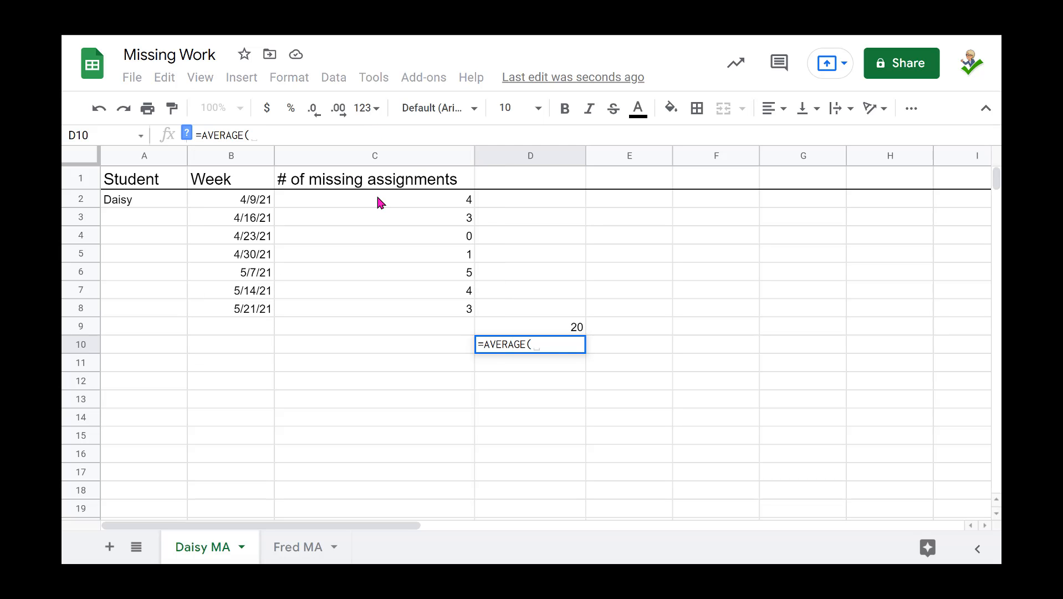
pyautogui.moveTo(377, 198); pyautogui.dragTo(385, 308)
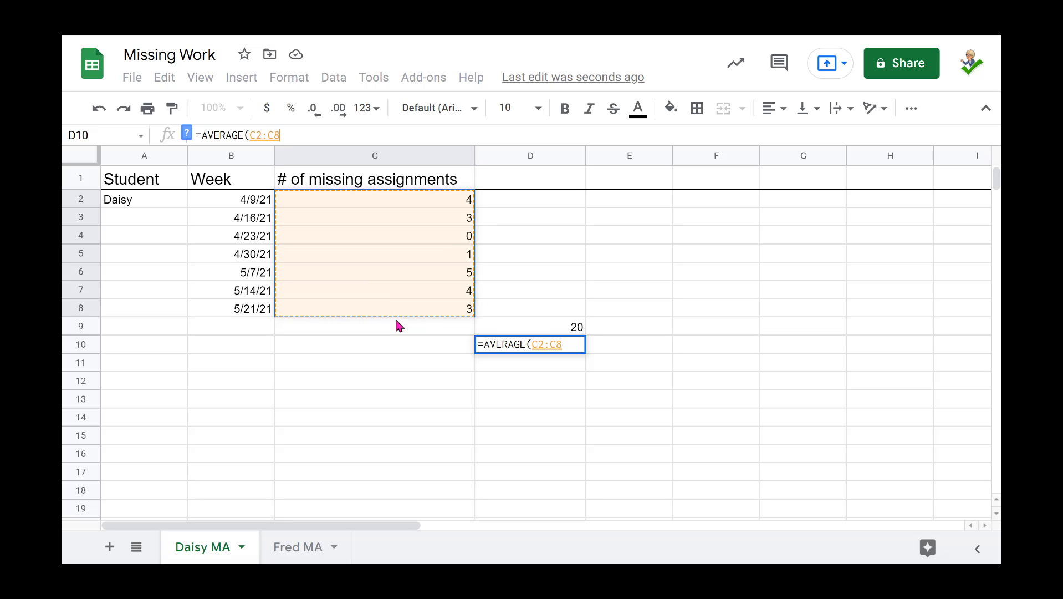
pyautogui.press('Return')
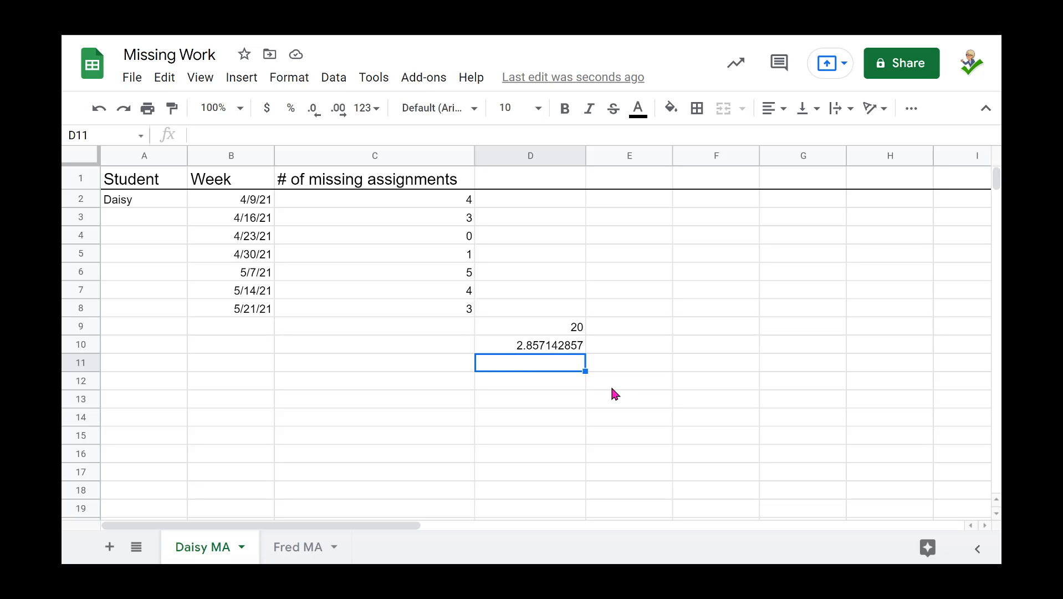
pyautogui.press('Up')
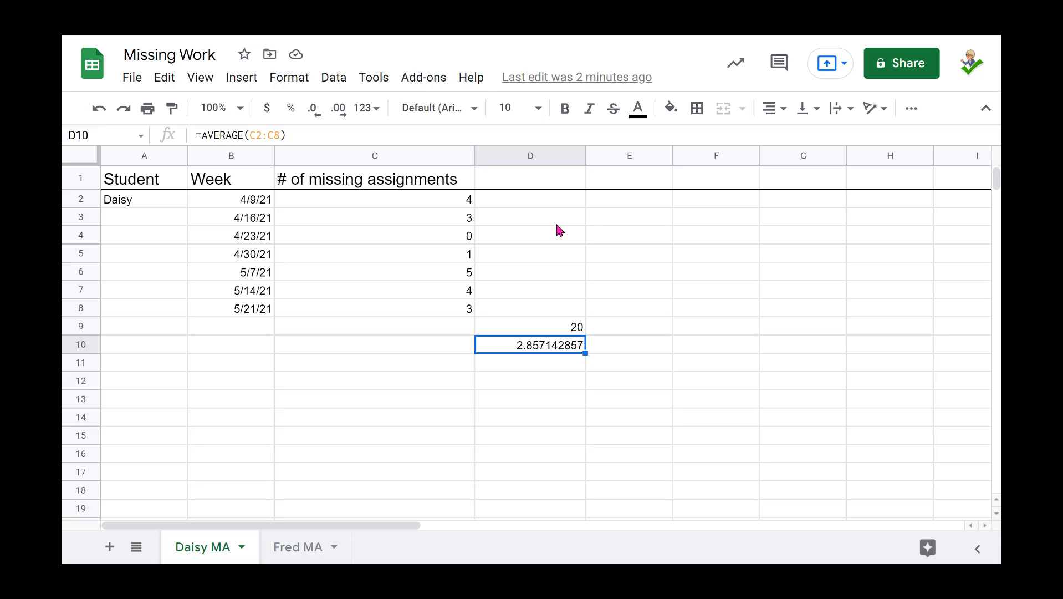
# Open the Google Sheets function list from the help resources and look at the categories for narrowing it
pyautogui.click(471, 77)
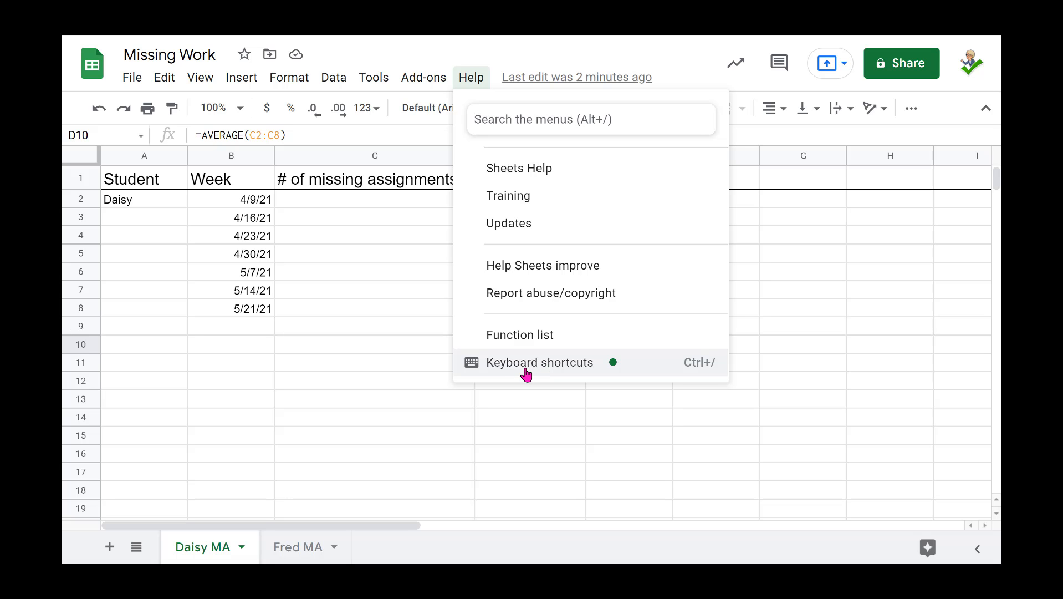
pyautogui.click(555, 344)
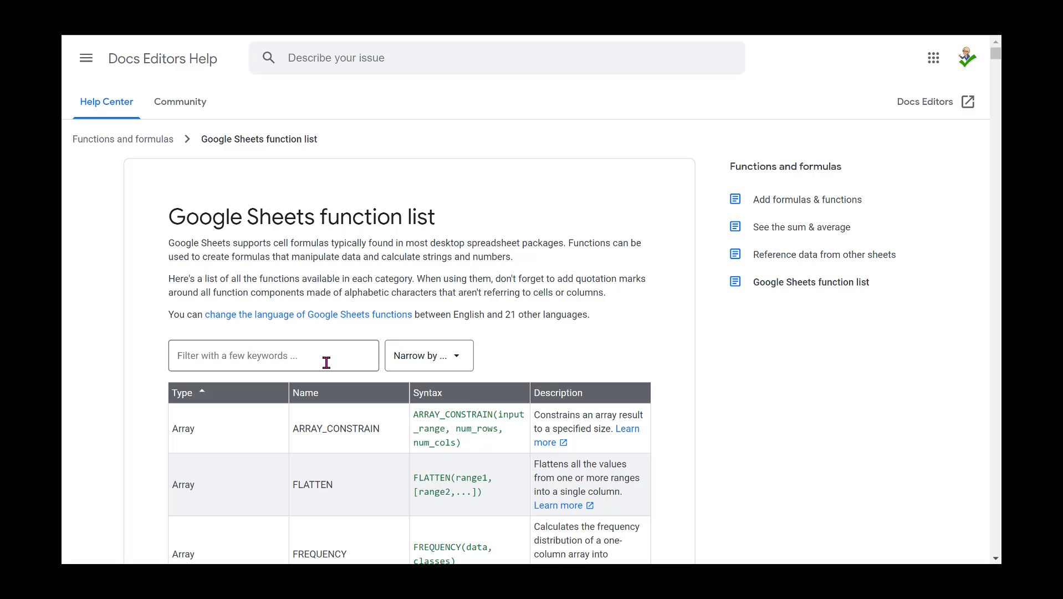
pyautogui.click(465, 357)
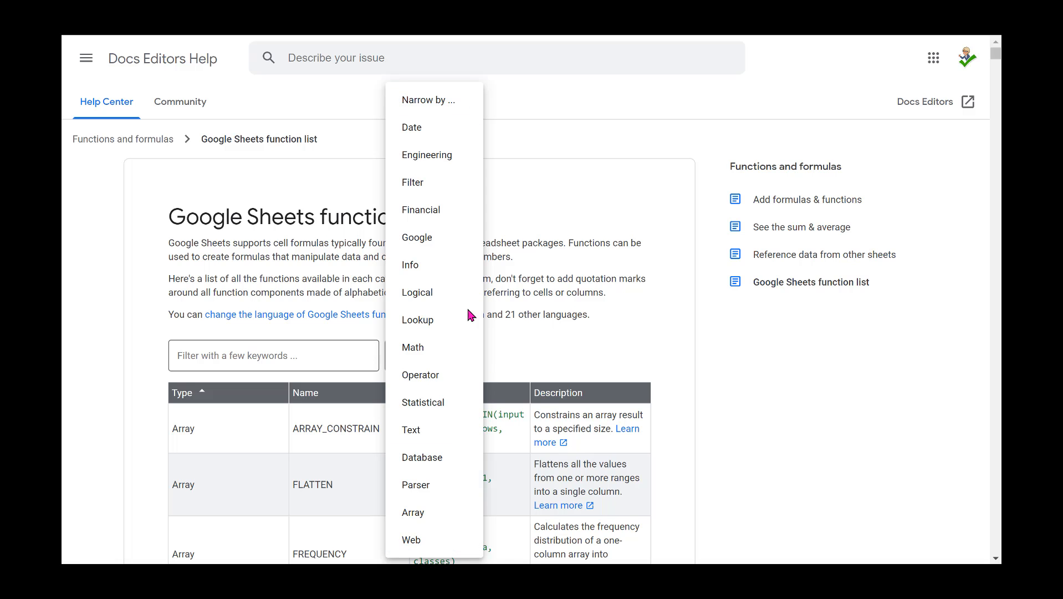
pyautogui.click(527, 268)
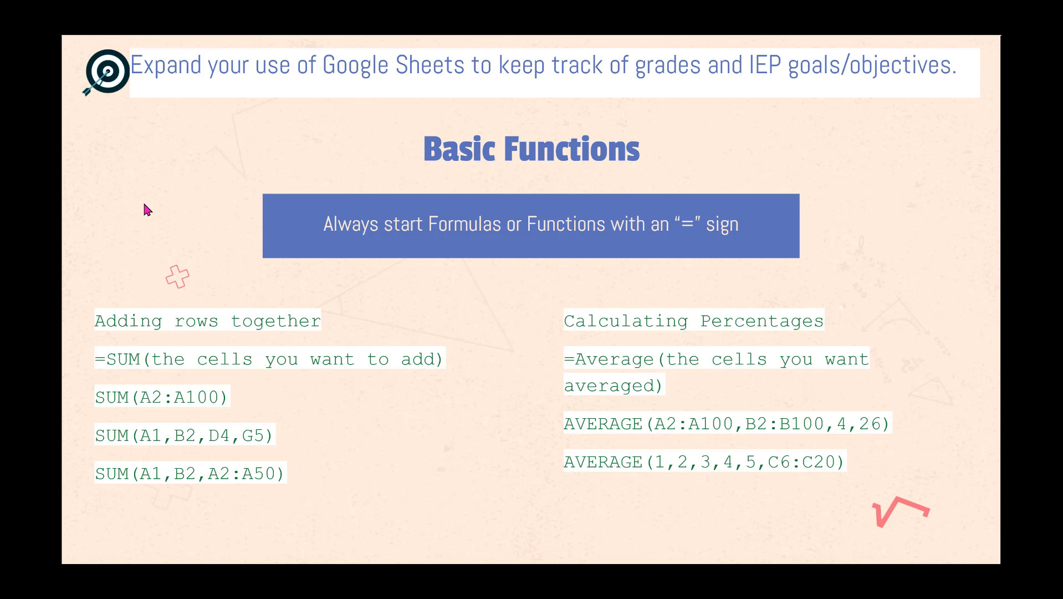
pyautogui.click(498, 340)
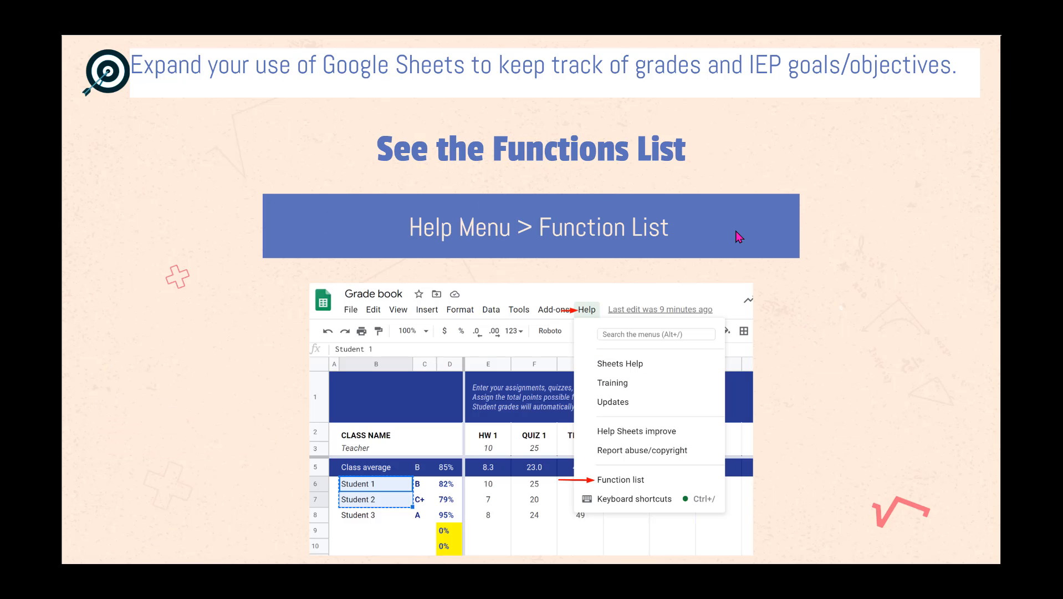
pyautogui.click(862, 314)
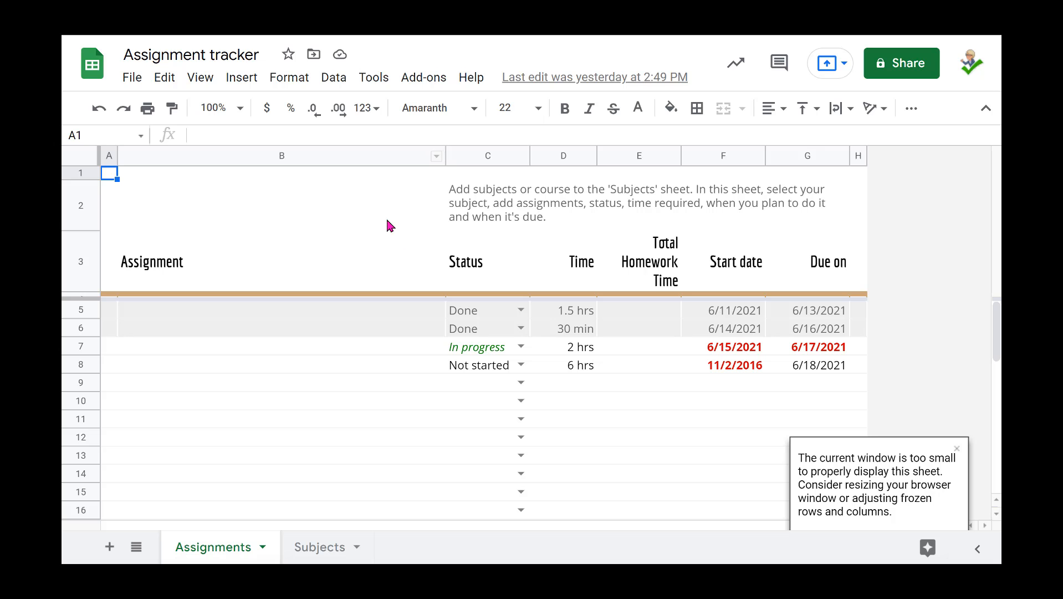
# Enter Assignment 1 in cell B5 and Assignment 2 in cell B6 of the Assignment tracker sheet
pyautogui.click(206, 311)
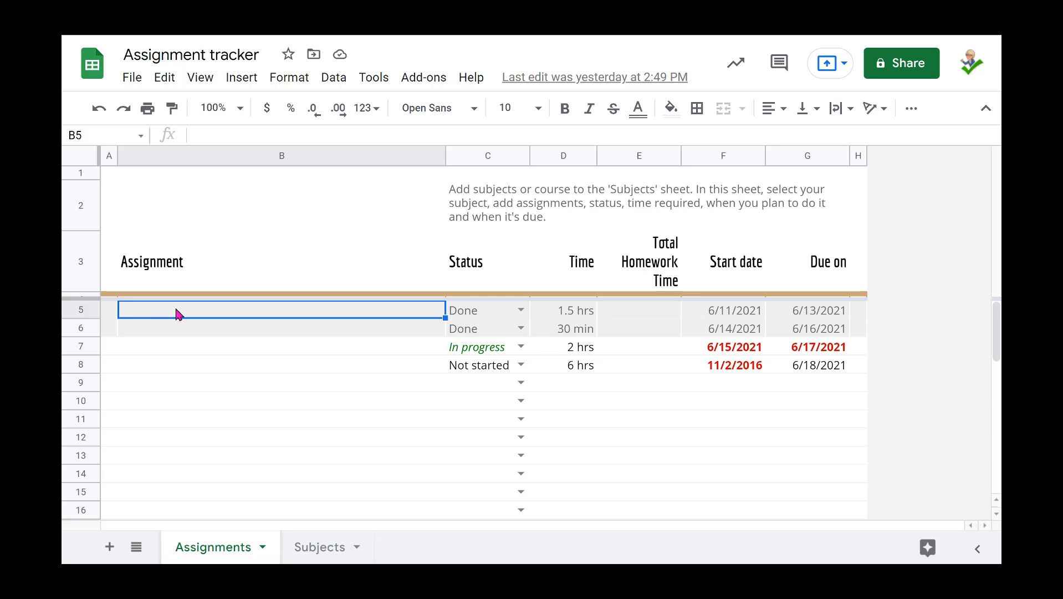
pyautogui.write('Assignment 1')
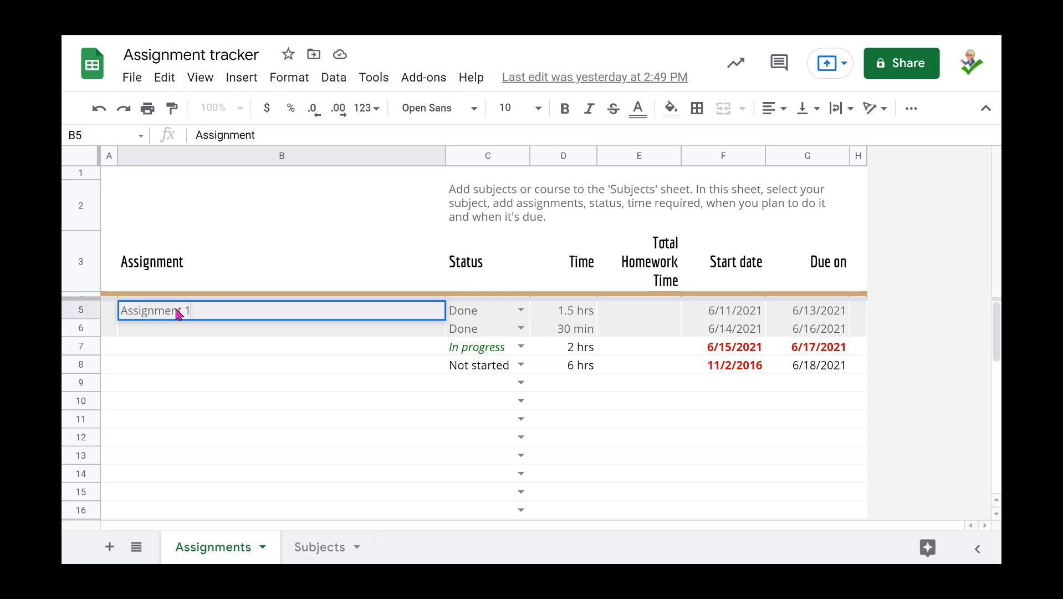
pyautogui.click(175, 326)
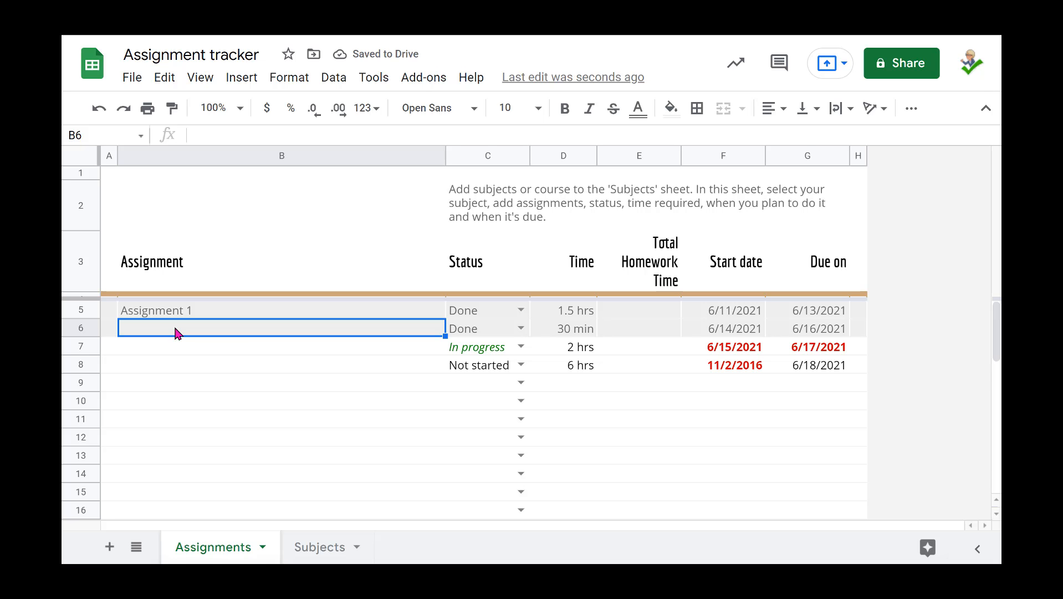
pyautogui.write('A')
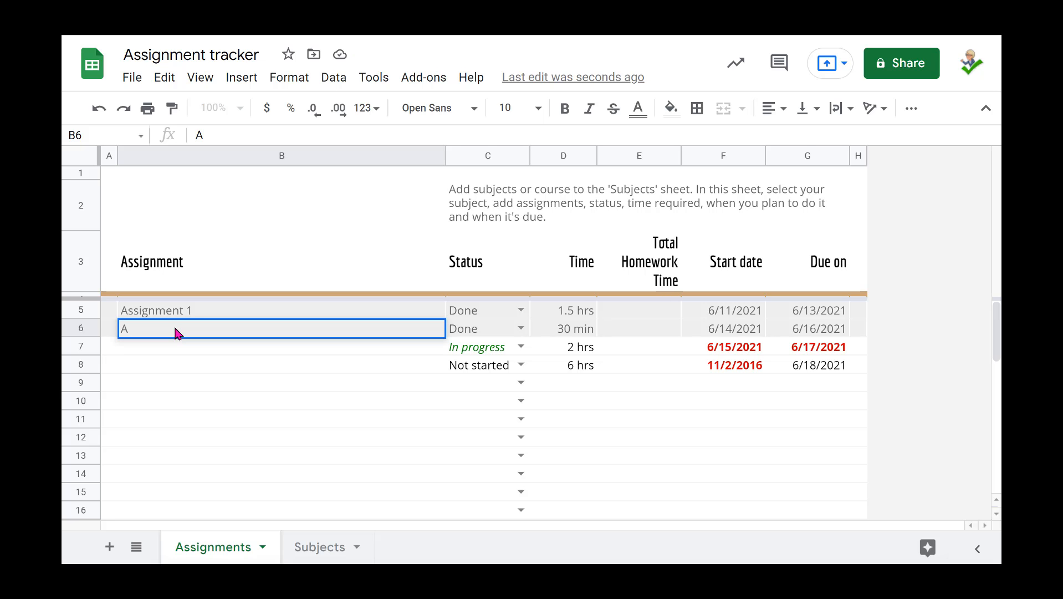
pyautogui.write('ssignment 2')
# Select B5:B6 and autofill the numbered assignment series down the empty rows of the Assignment column
pyautogui.click(412, 313)
pyautogui.moveTo(411, 313); pyautogui.dragTo(403, 333)
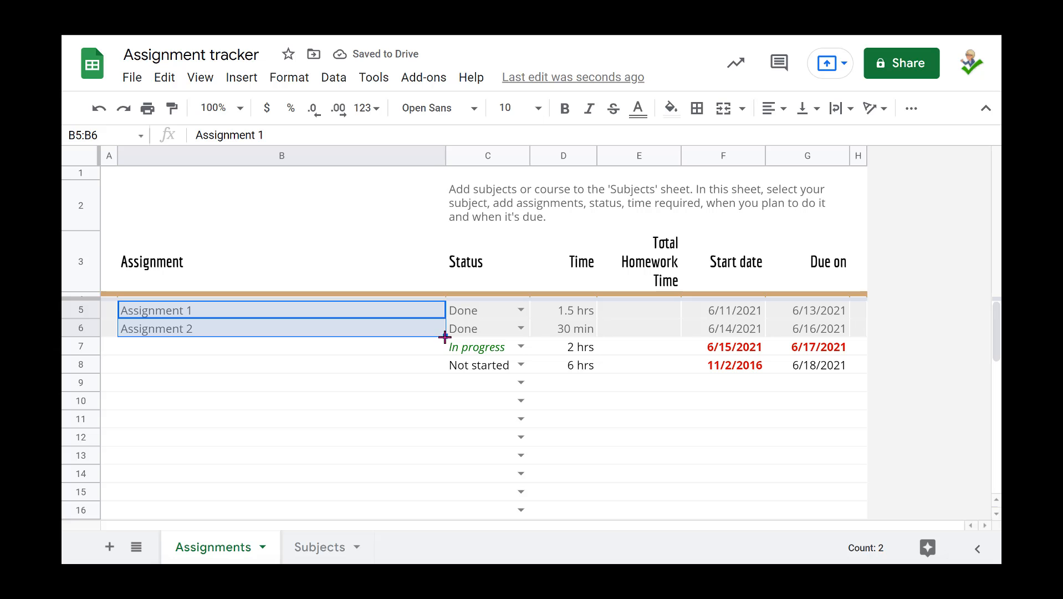
pyautogui.moveTo(445, 334); pyautogui.dragTo(420, 504)
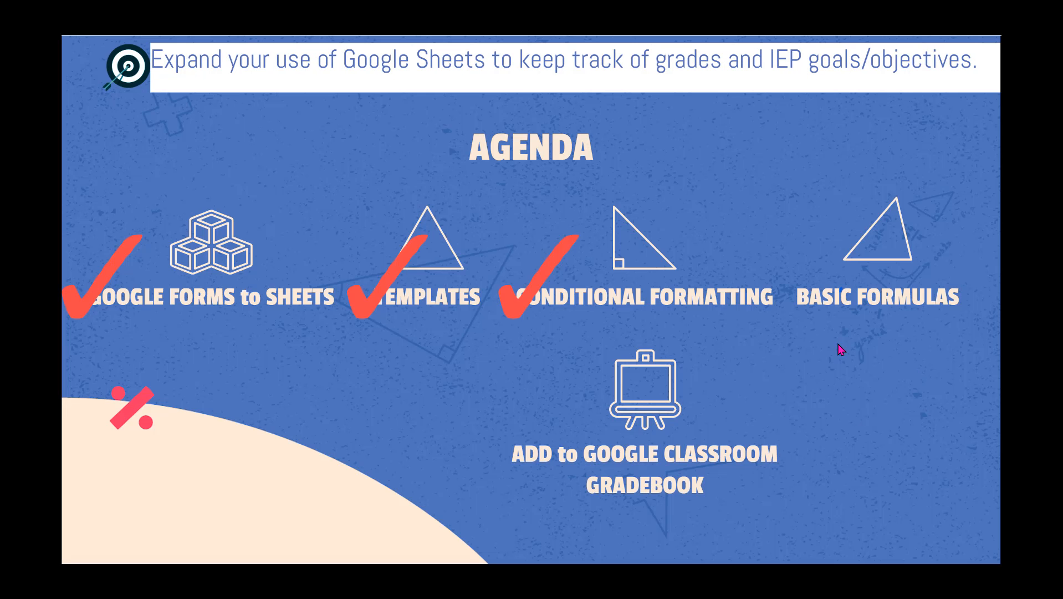
pyautogui.click(833, 329)
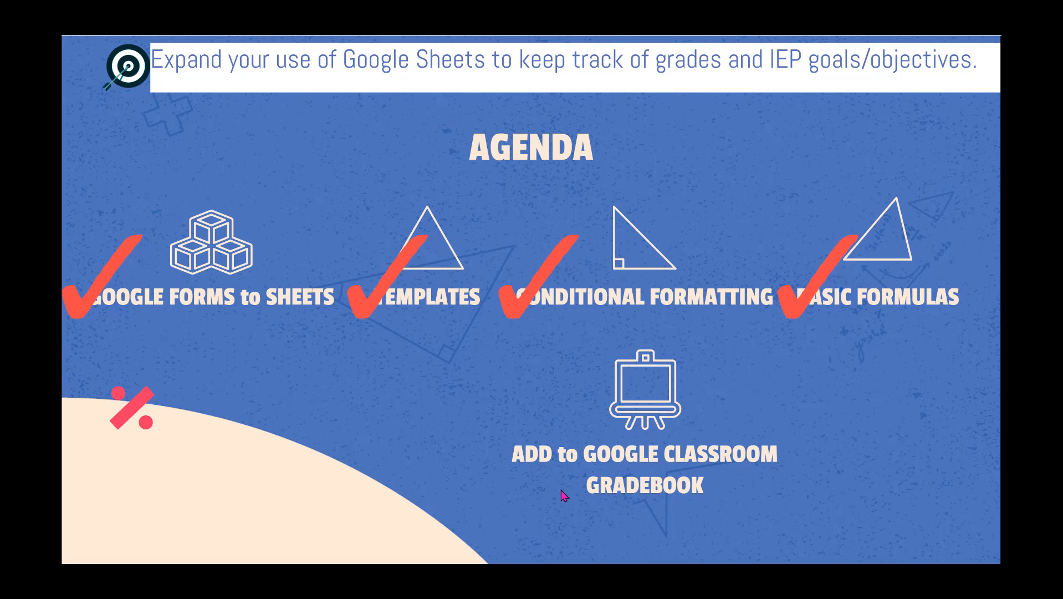
pyautogui.click(541, 483)
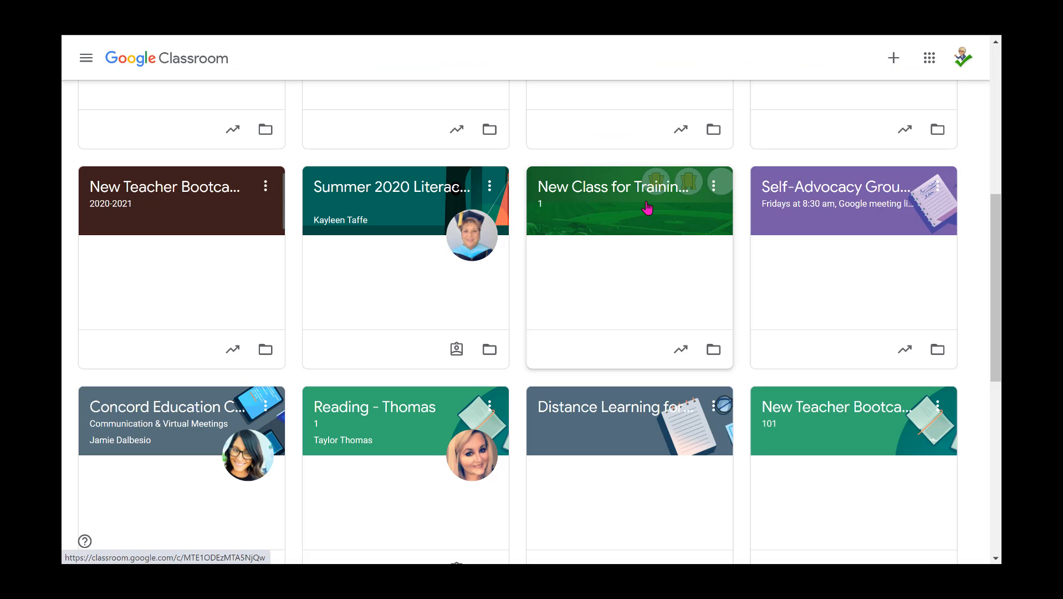
# Open the student work for Civics Quiz Boardmaker Example in New Class for Training and copy all grades to Google Sheets
pyautogui.click(609, 193)
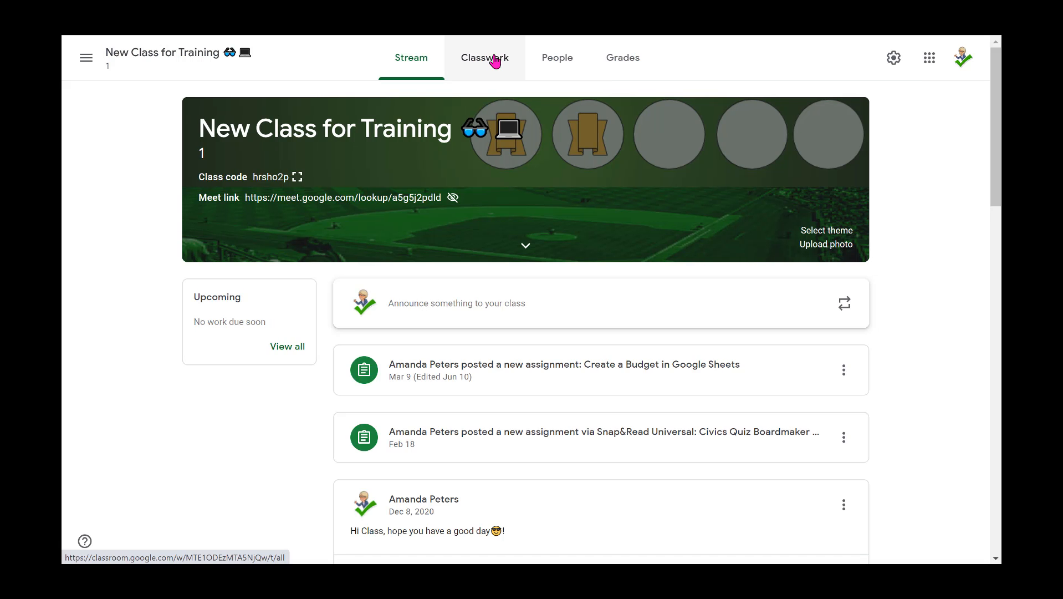
pyautogui.click(493, 60)
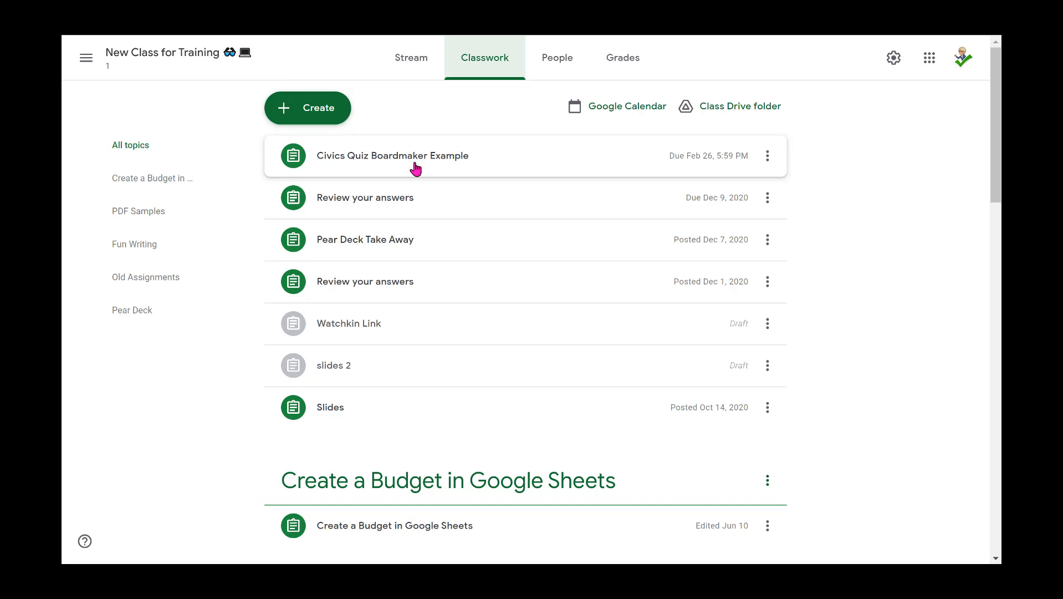
pyautogui.click(510, 166)
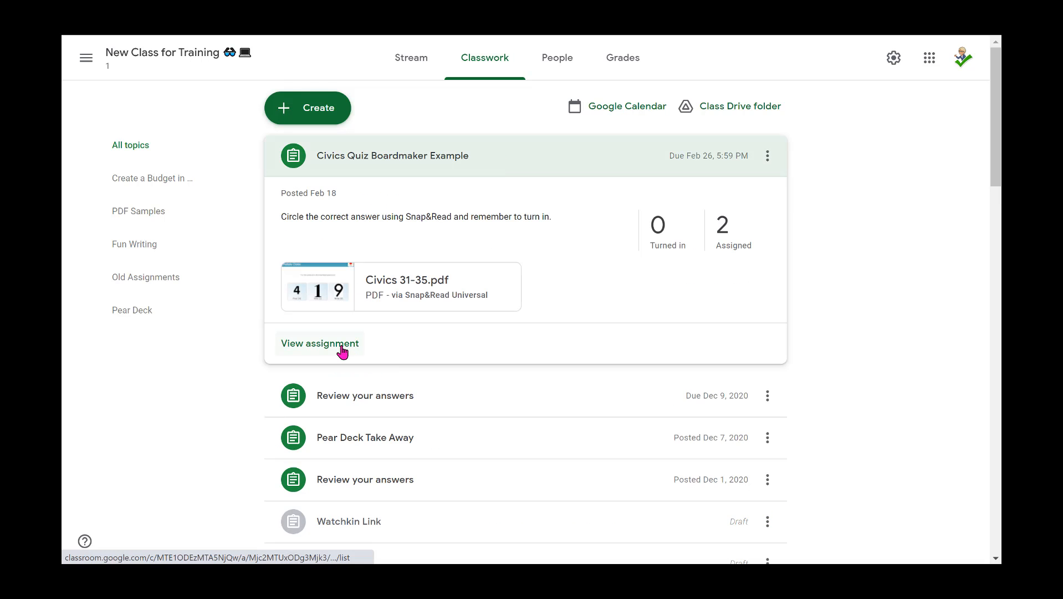
pyautogui.click(342, 349)
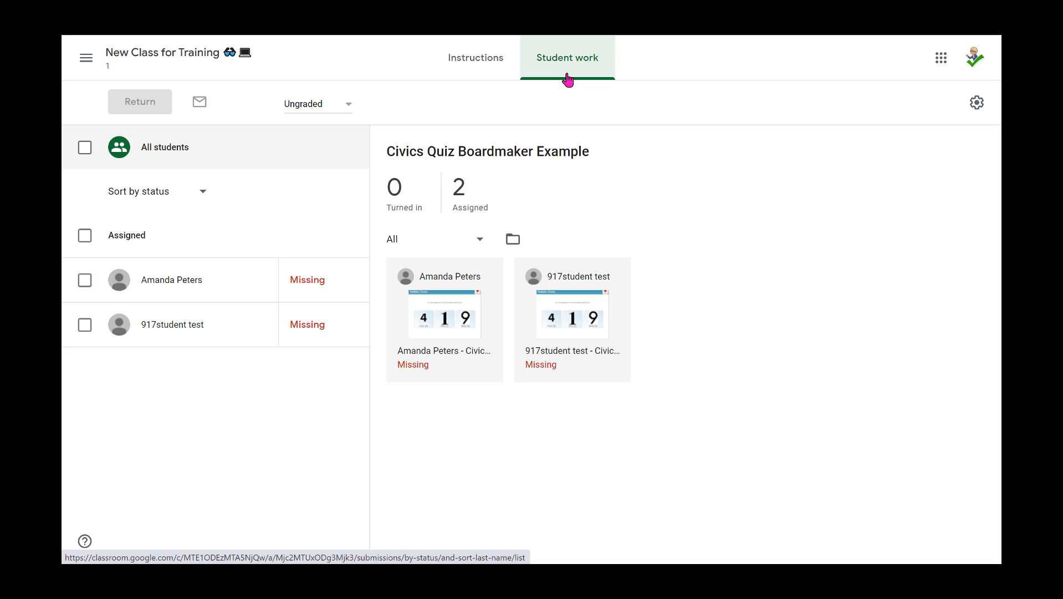
pyautogui.click(976, 106)
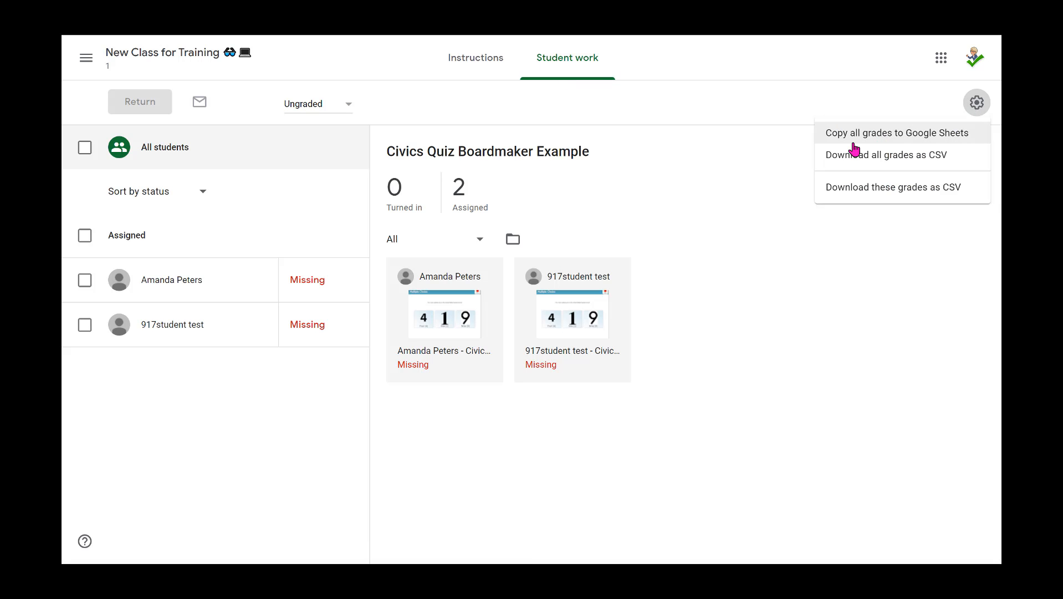
pyautogui.click(960, 140)
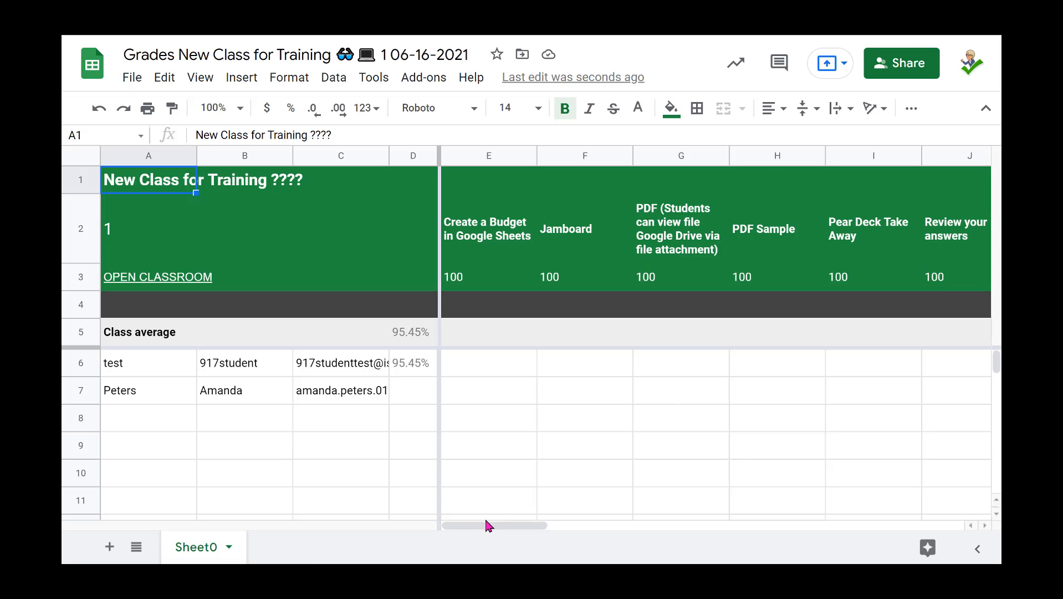
# Insert two blank columns after the Civics Quiz Boardmaker Example column in the exported grades sheet
pyautogui.moveTo(486, 524); pyautogui.dragTo(945, 501)
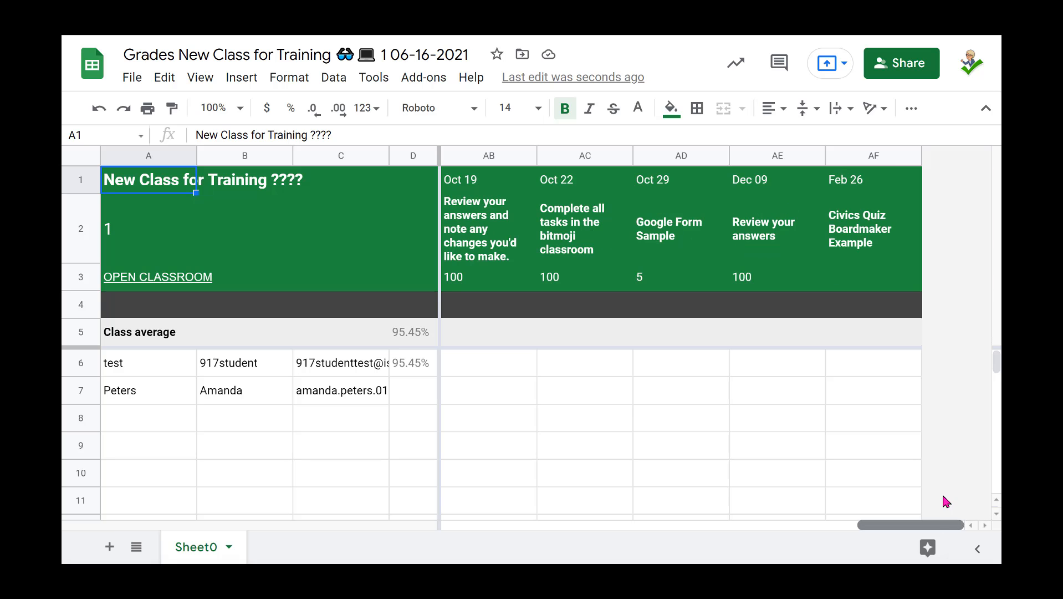
pyautogui.click(892, 158)
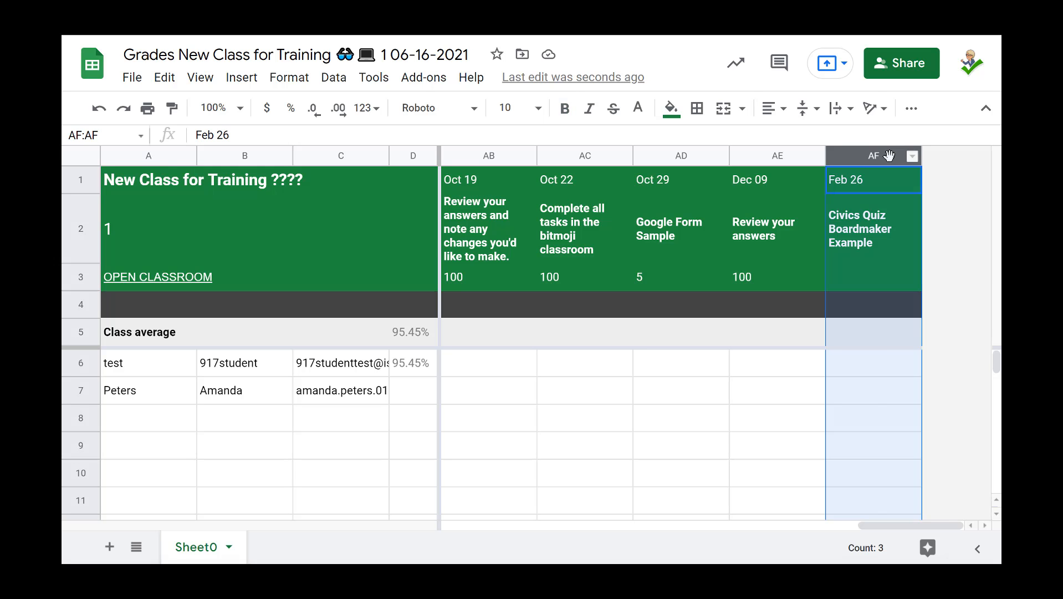
pyautogui.rightClick(889, 155)
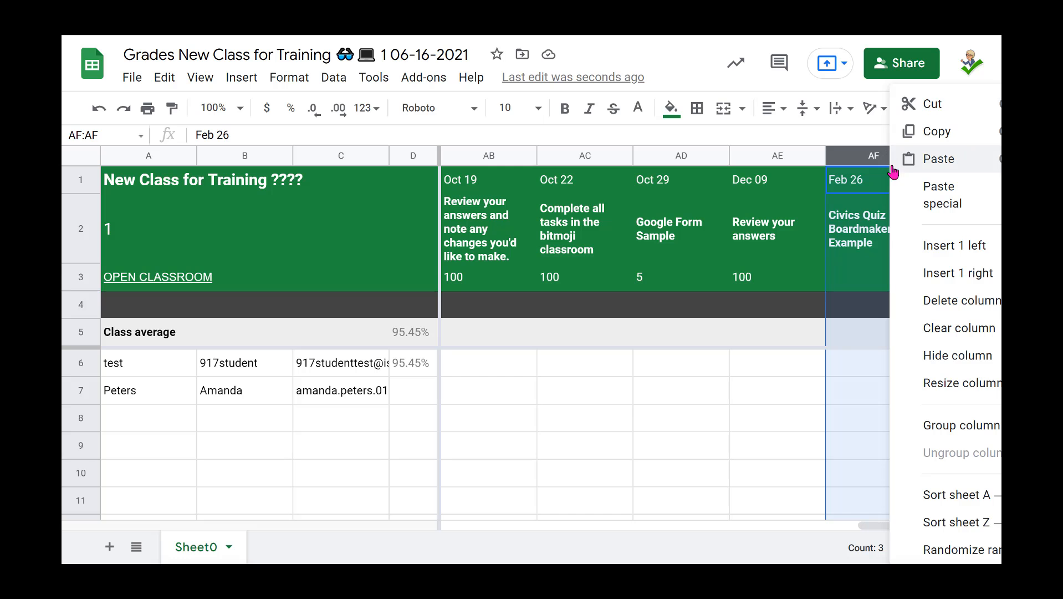
pyautogui.click(962, 273)
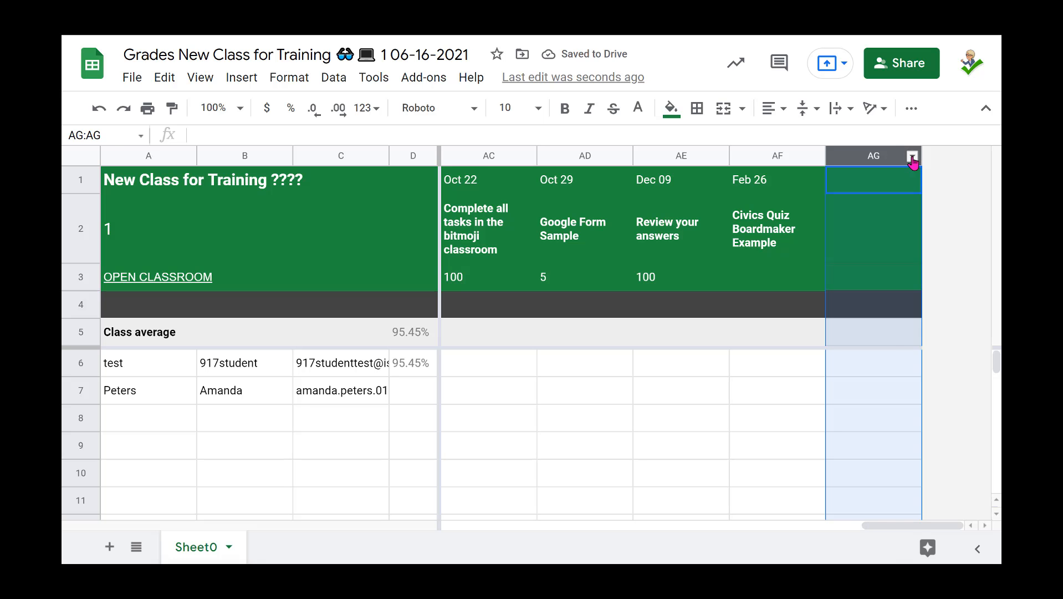
pyautogui.click(912, 156)
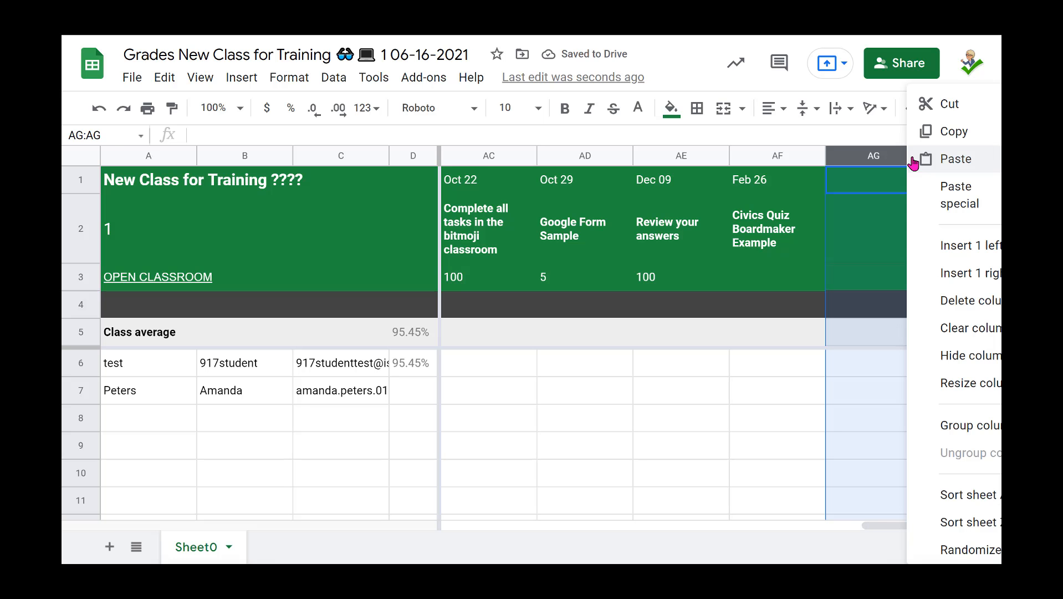
pyautogui.click(954, 273)
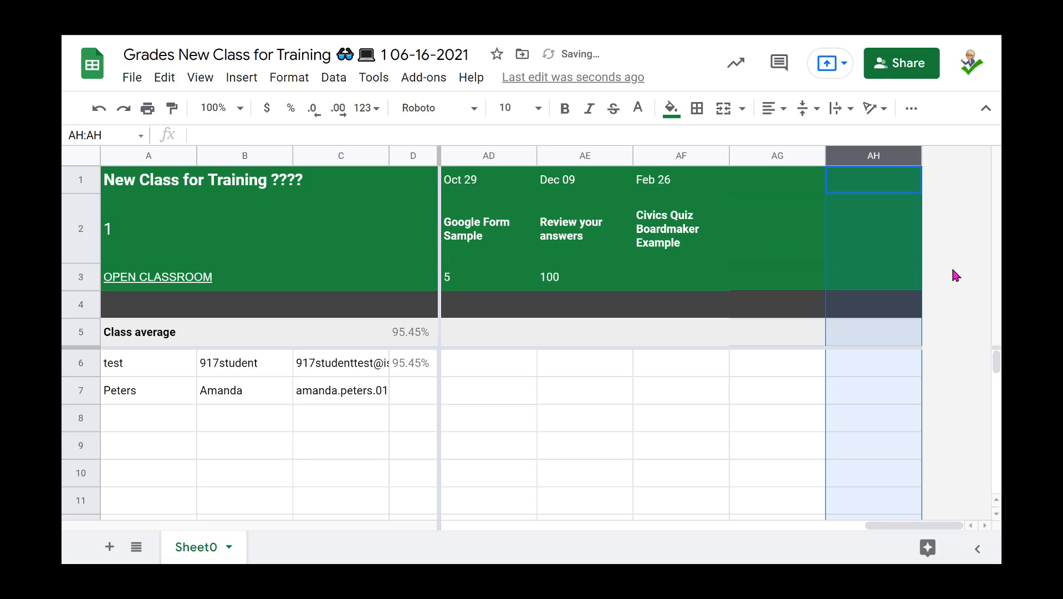
# Enter 100 as the total points in cells AG3 and AH3 of the two new columns
pyautogui.click(782, 186)
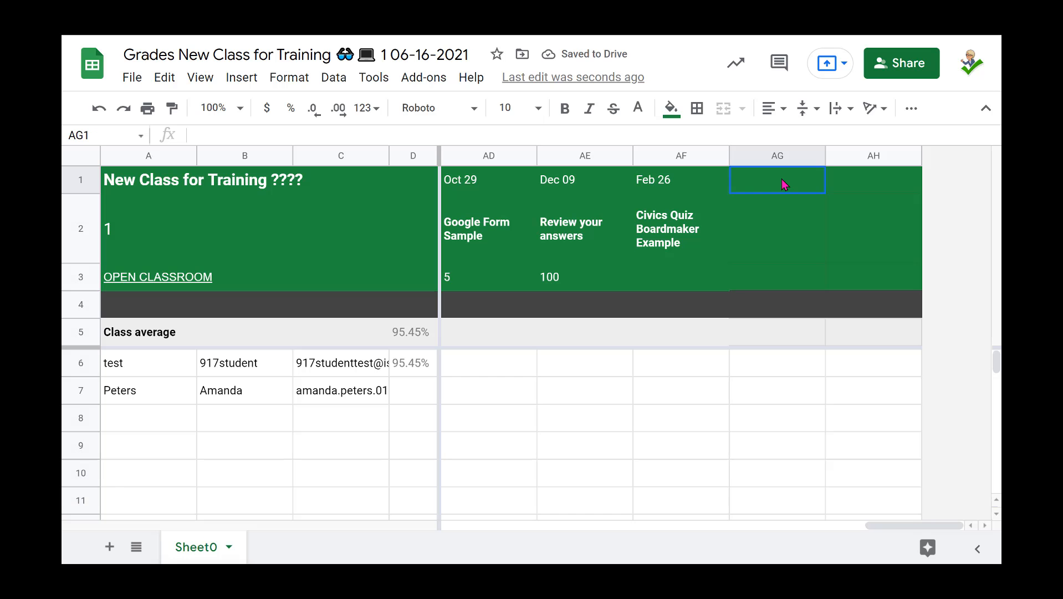
pyautogui.click(869, 186)
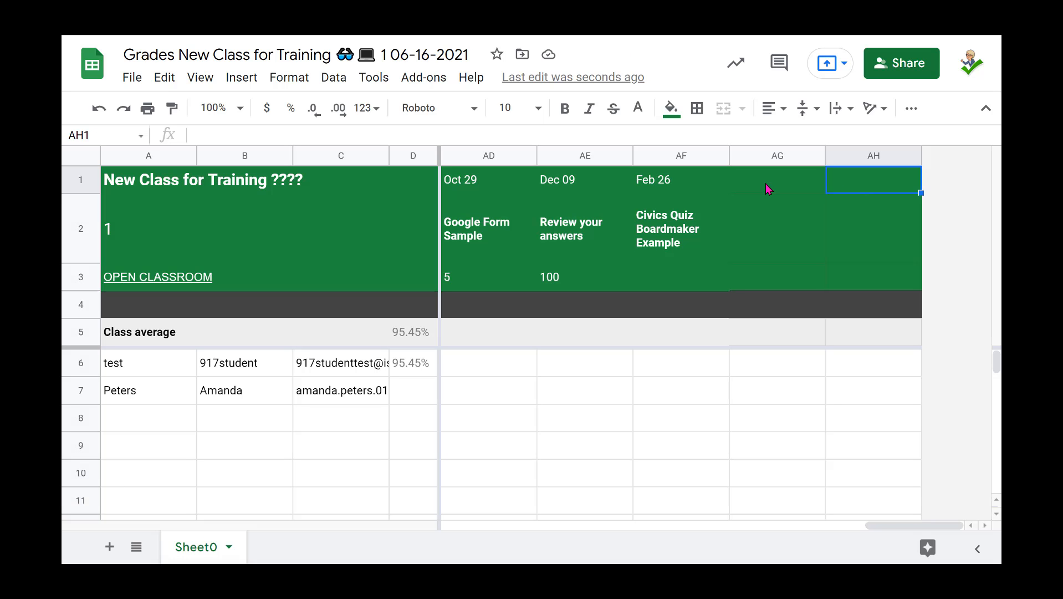
pyautogui.click(783, 234)
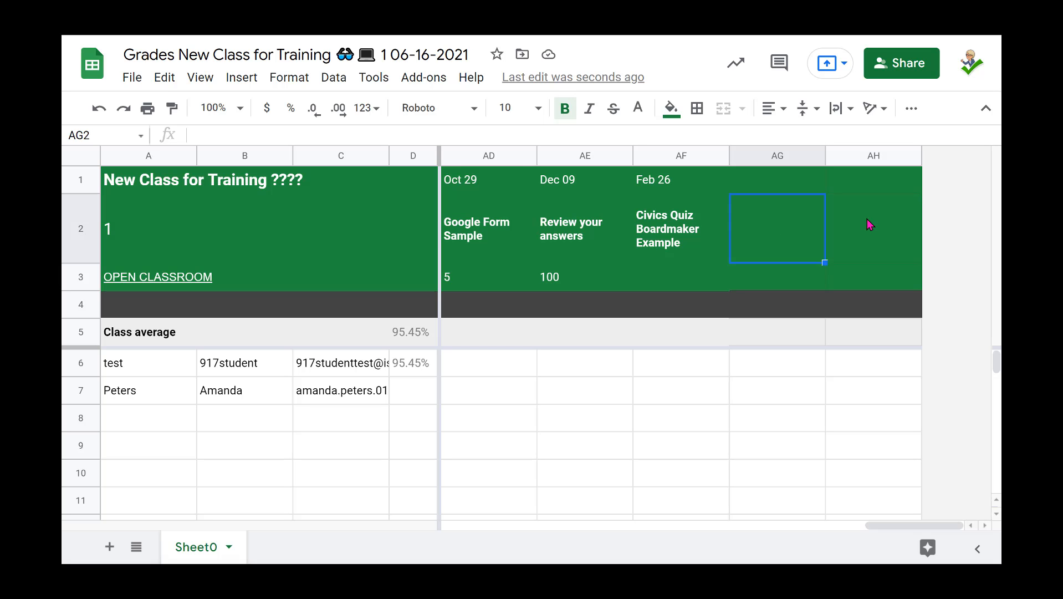
pyautogui.click(811, 288)
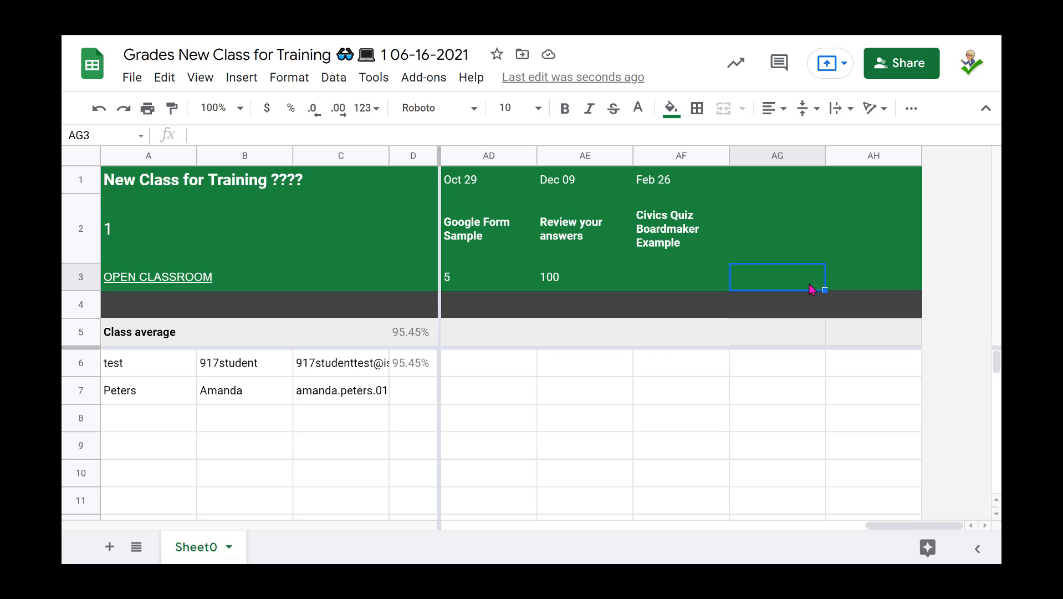
pyautogui.write('100')
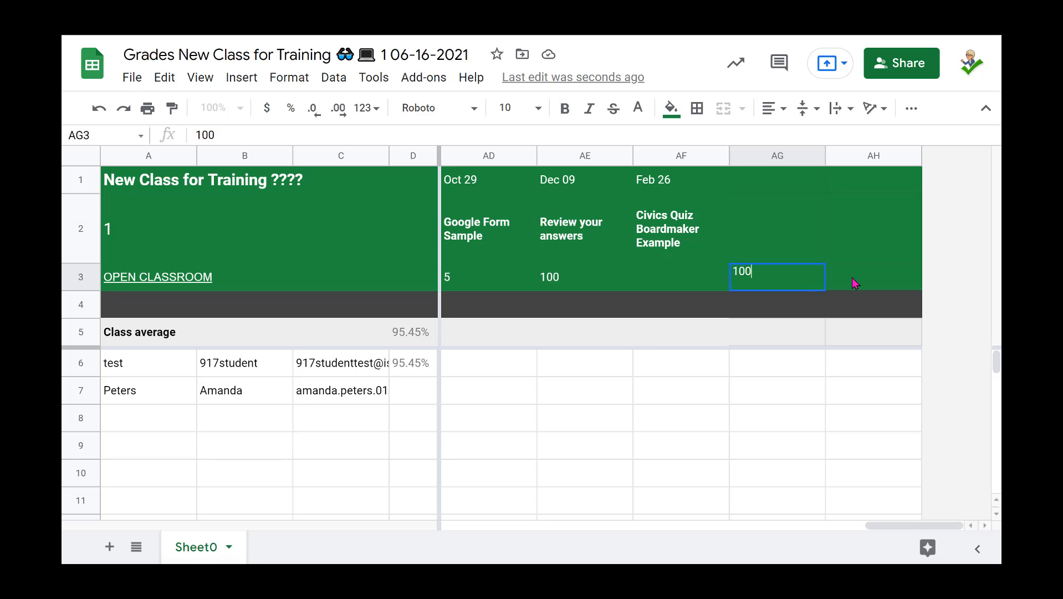
pyautogui.click(855, 284)
pyautogui.write('100')
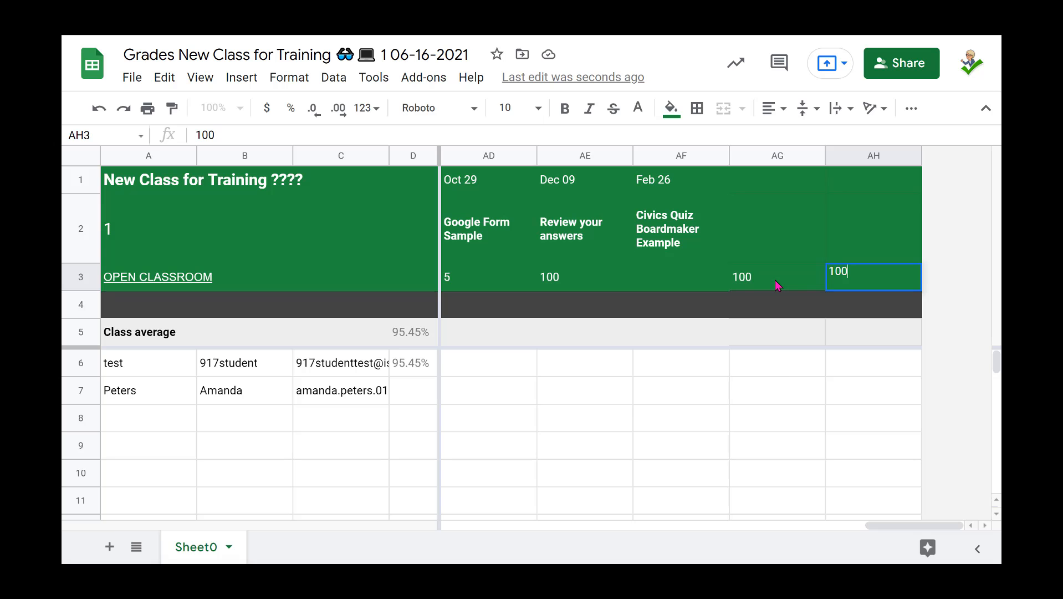
# Enter scores of 79 in cell AG6 and 85 in cell AH6 for the first student
pyautogui.click(787, 369)
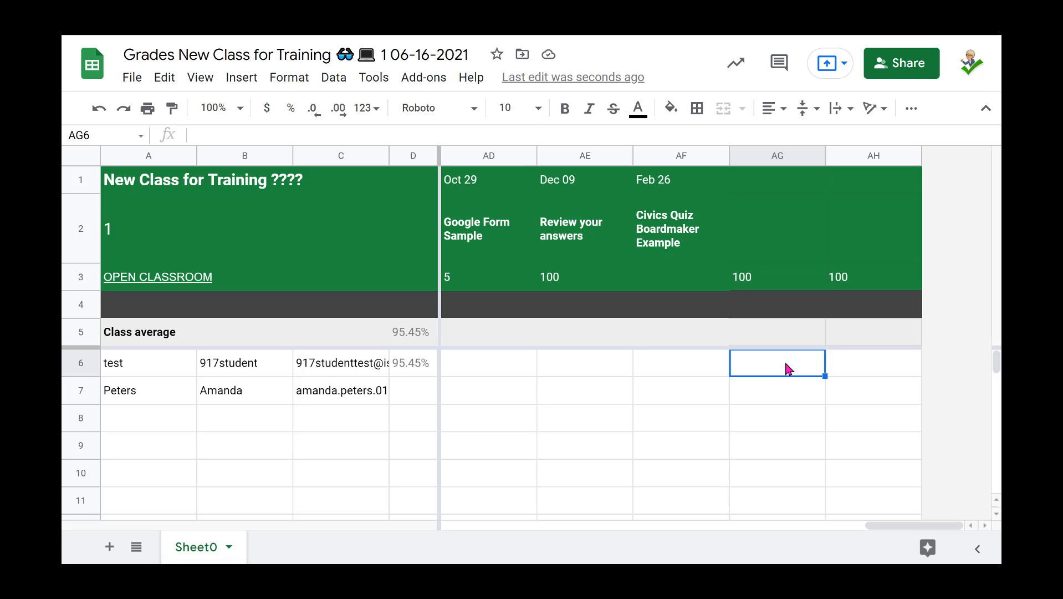
pyautogui.write('79')
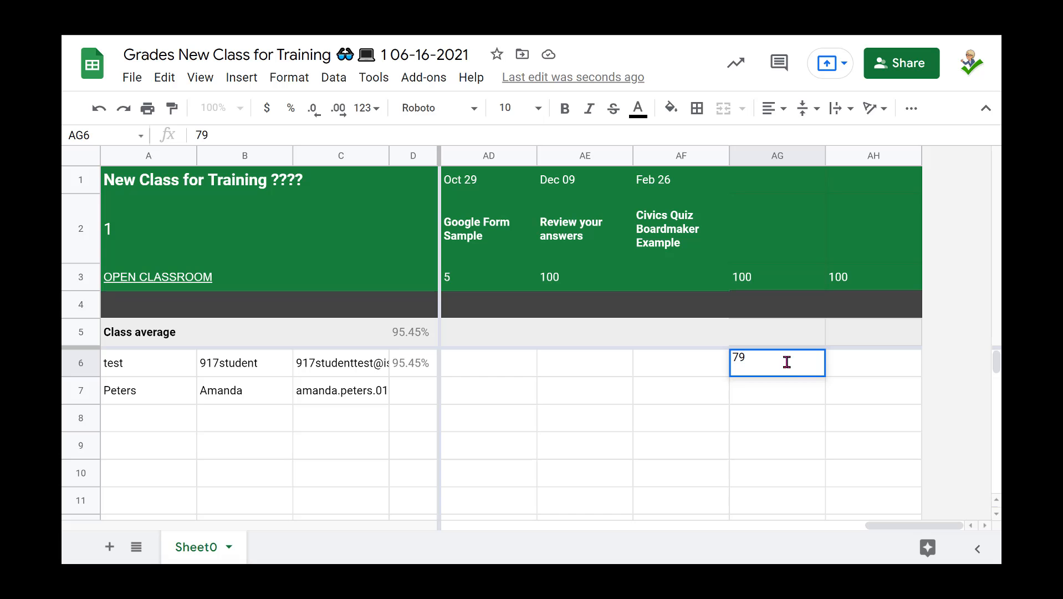
pyautogui.click(858, 370)
pyautogui.write('85')
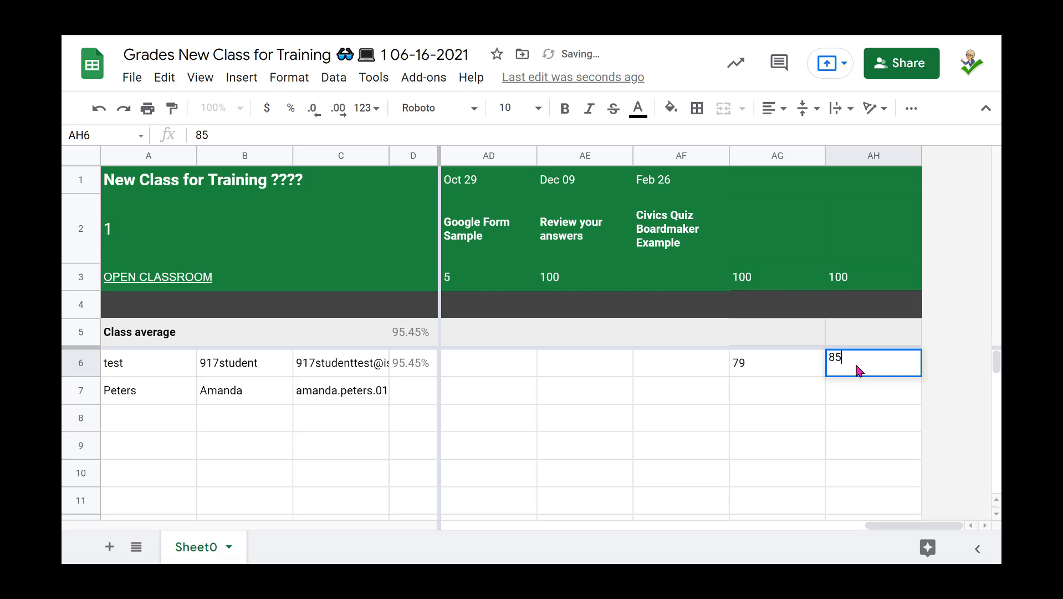
# Enter scores of 89 in cell AG7 and 95 in cell AH7 for the second student
pyautogui.click(761, 395)
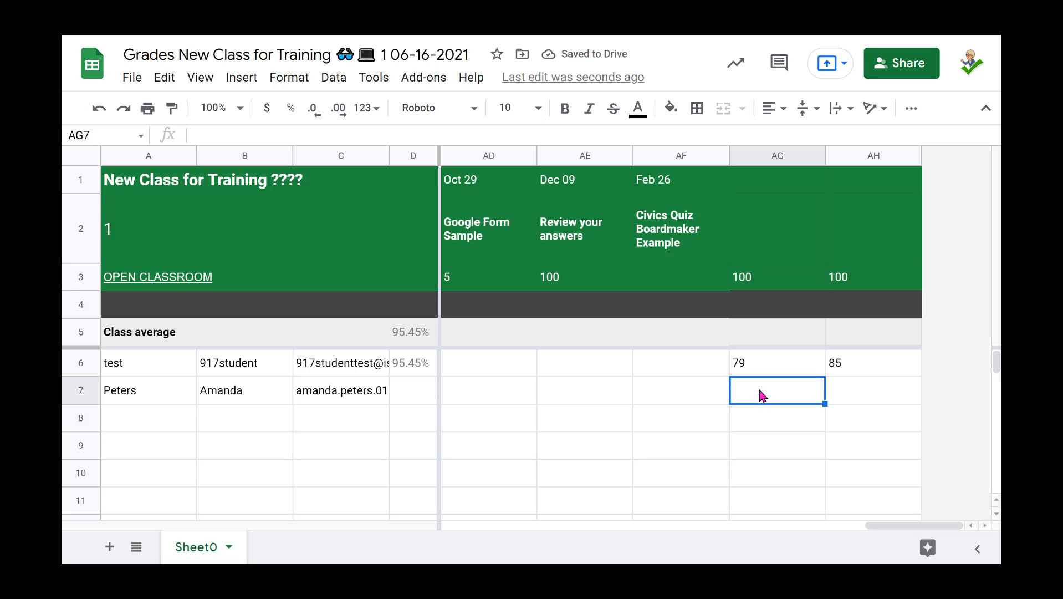
pyautogui.write('89')
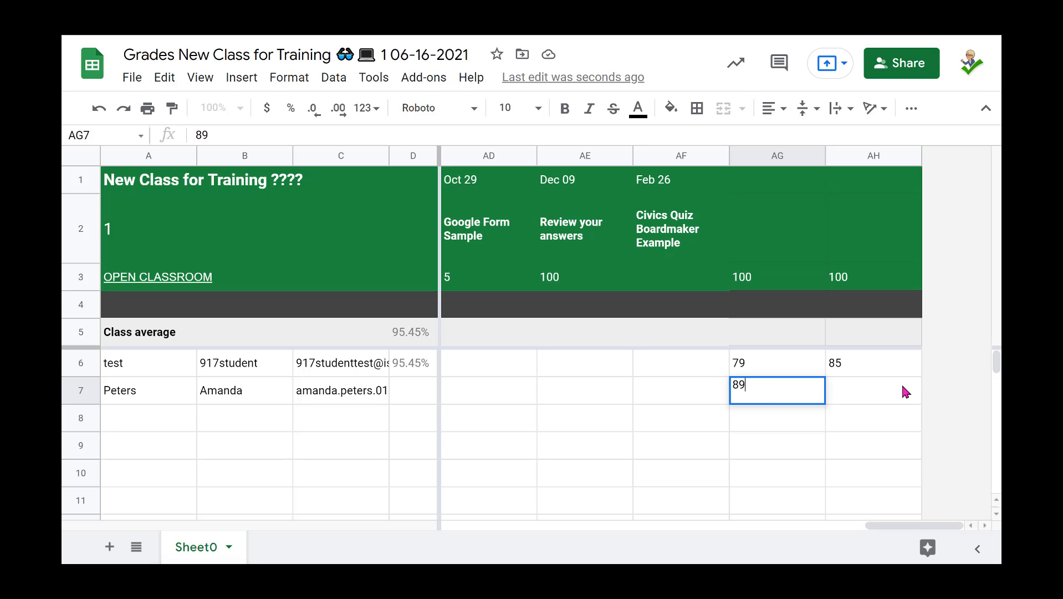
pyautogui.click(905, 391)
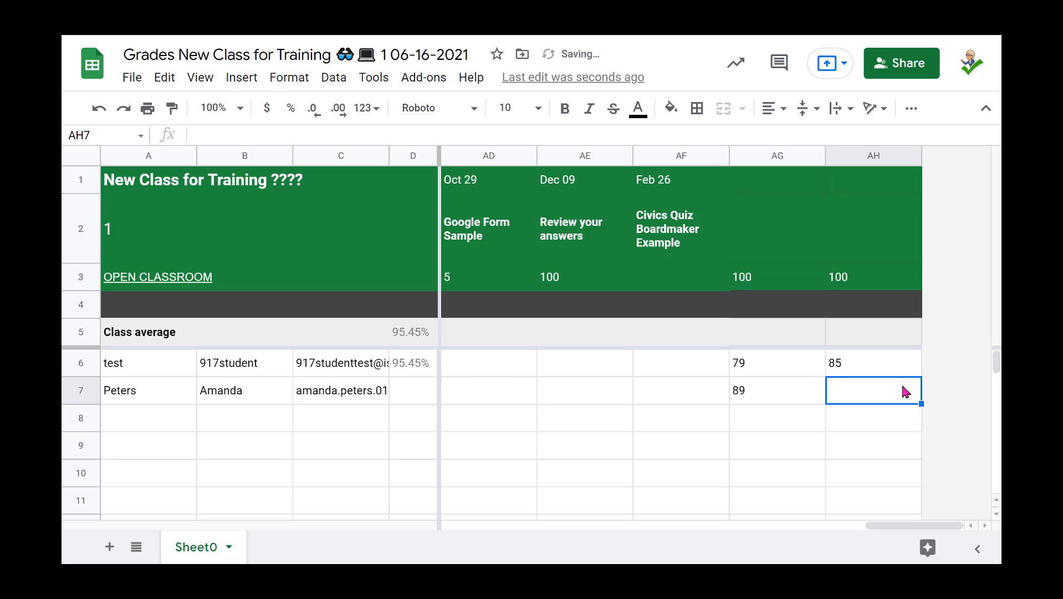
pyautogui.write('95')
pyautogui.click(681, 445)
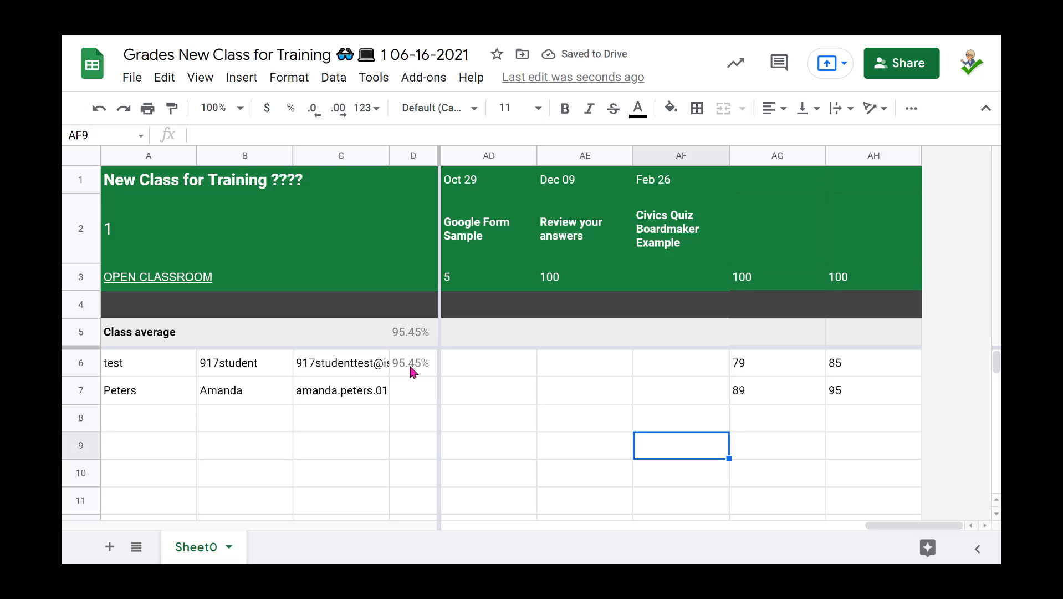
pyautogui.click(415, 158)
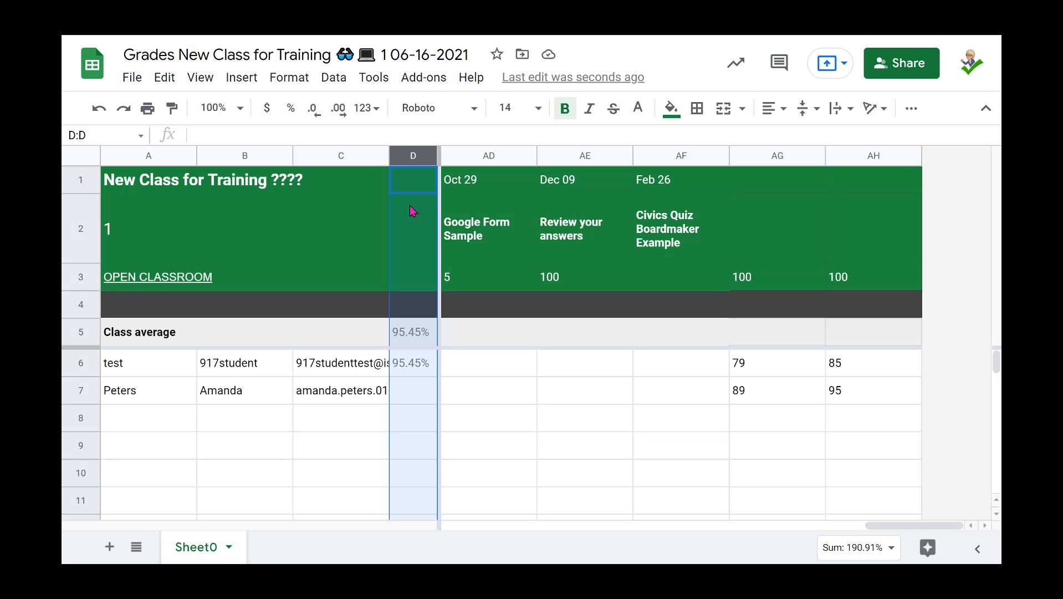
pyautogui.click(412, 362)
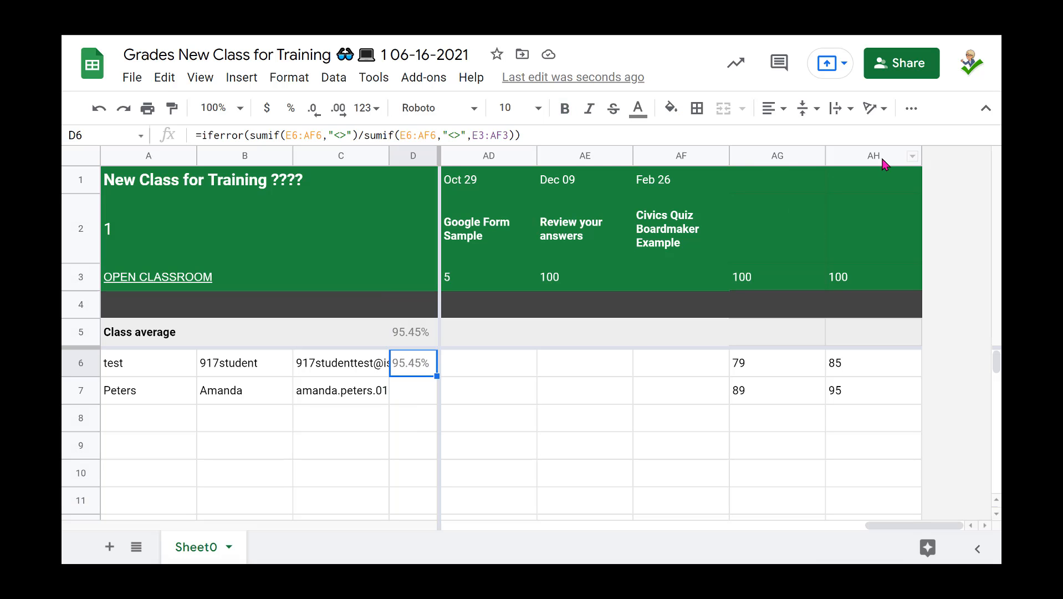
pyautogui.click(321, 136)
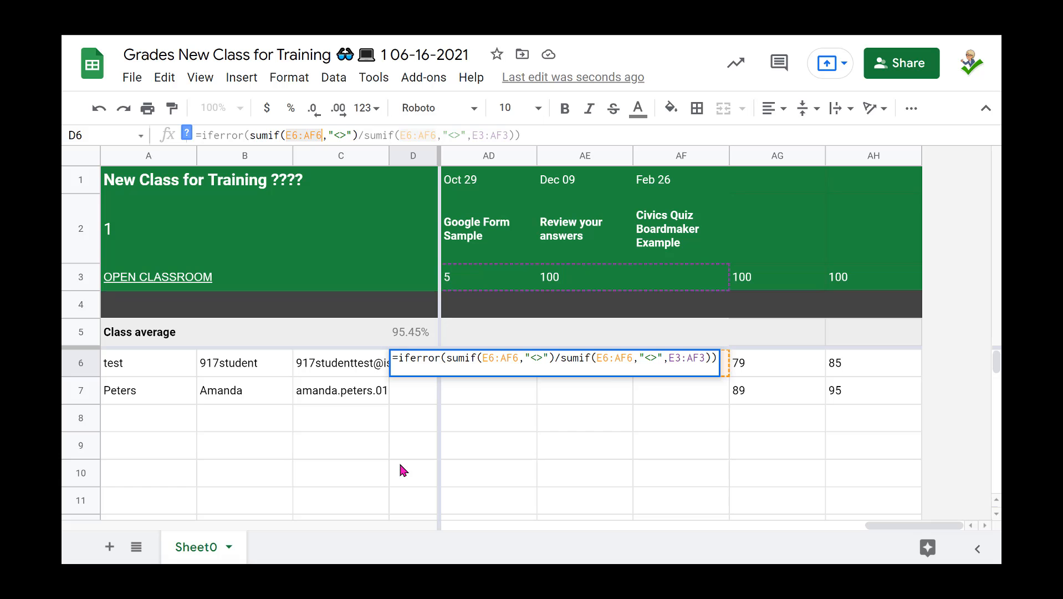
pyautogui.press('BackSpace')
pyautogui.press('BackSpace')
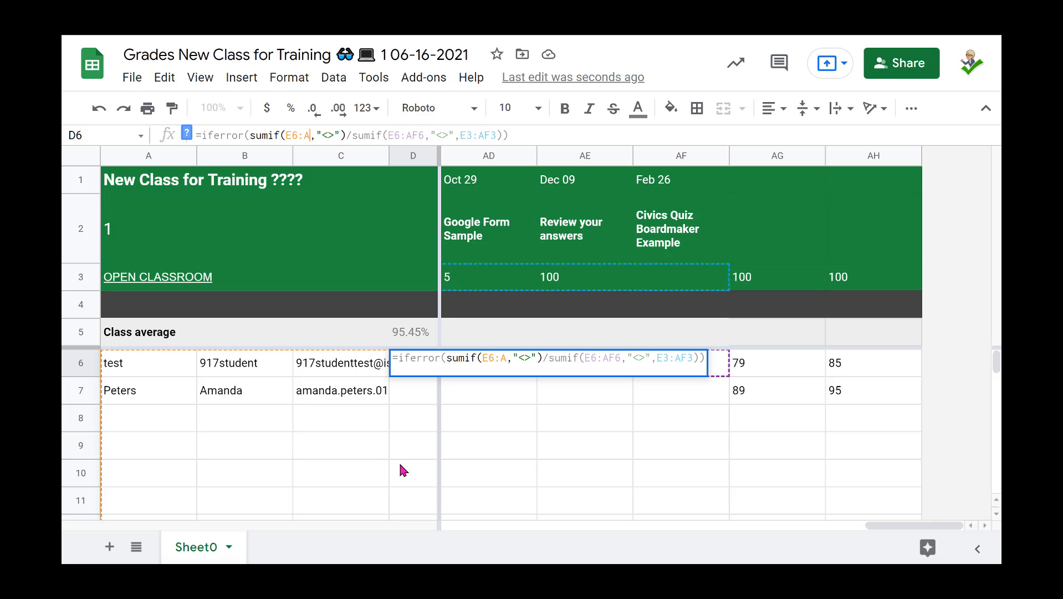
pyautogui.write('H')
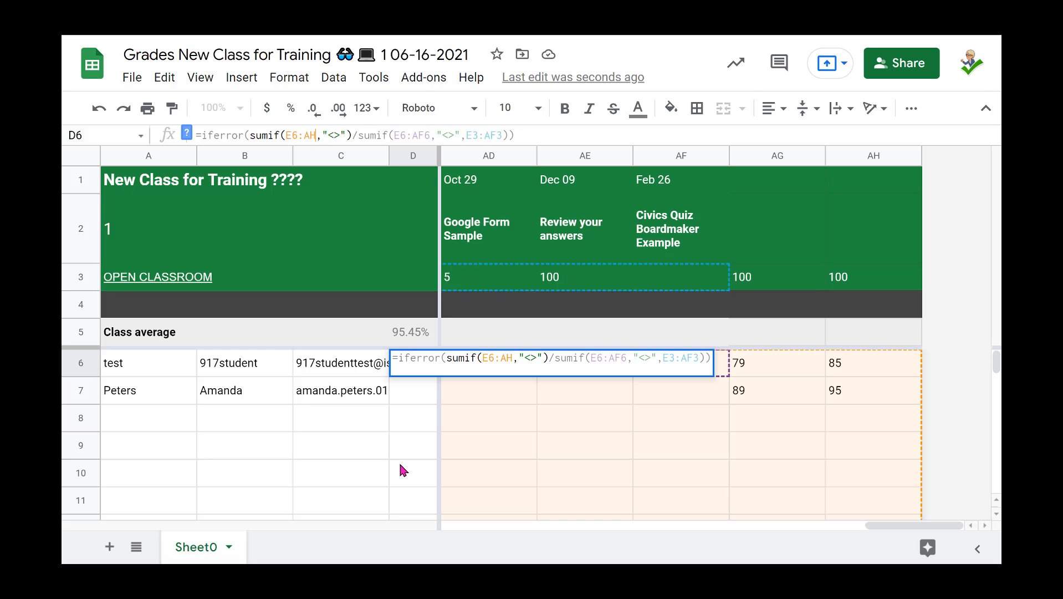
pyautogui.write('6')
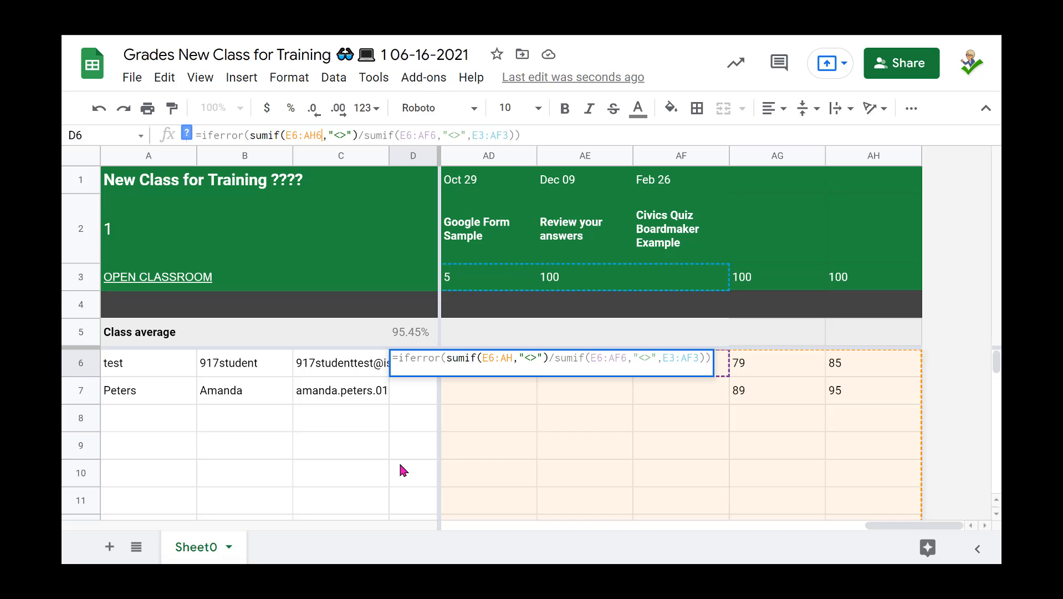
pyautogui.press('Escape')
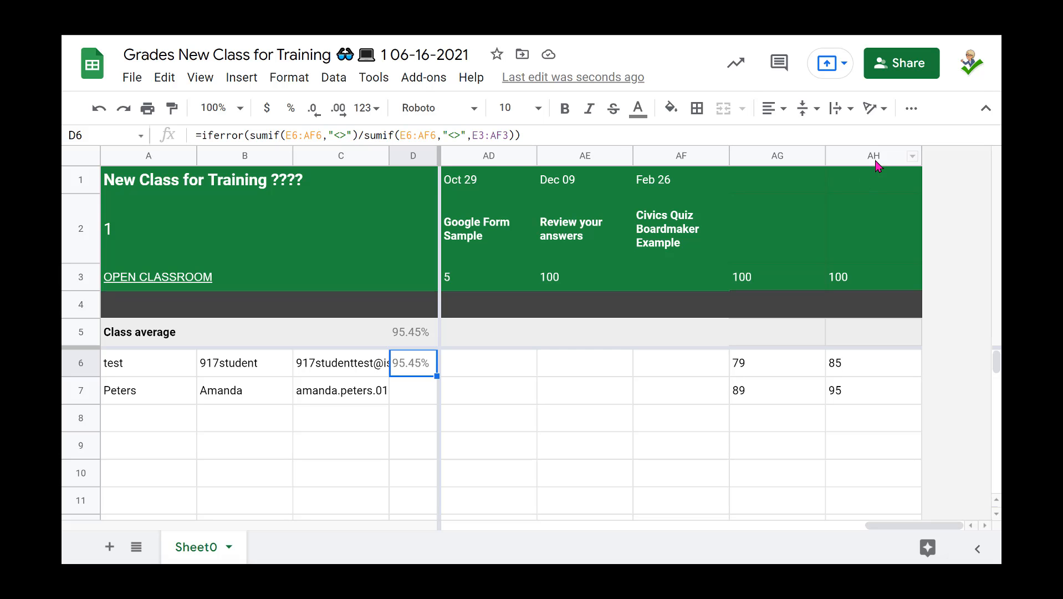
# Extend the total-points range in the grade percentage formula in cell D6 to E3:AH3
pyautogui.press('Return')
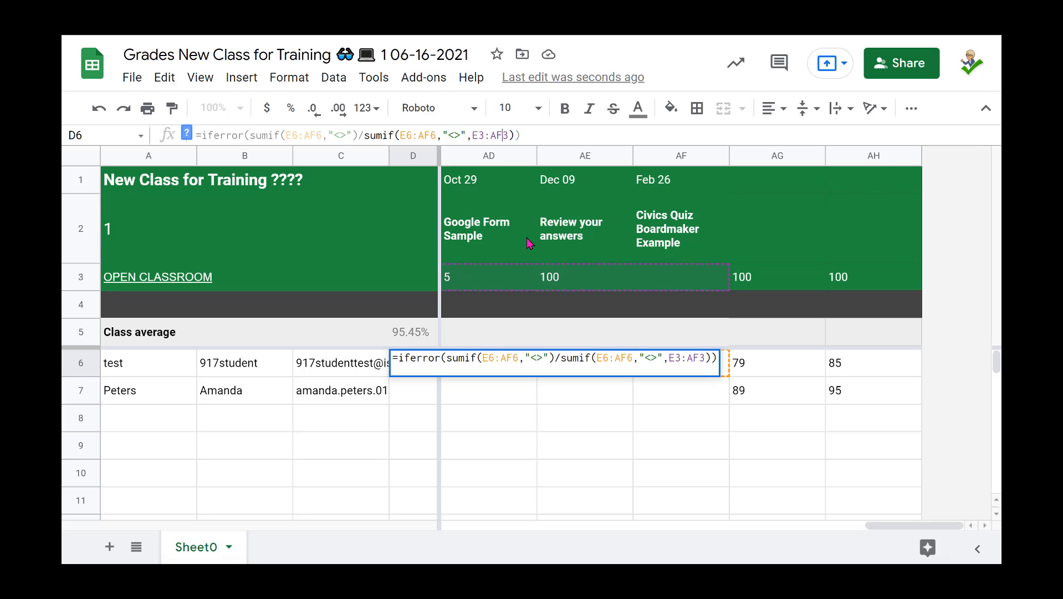
pyautogui.press('BackSpace')
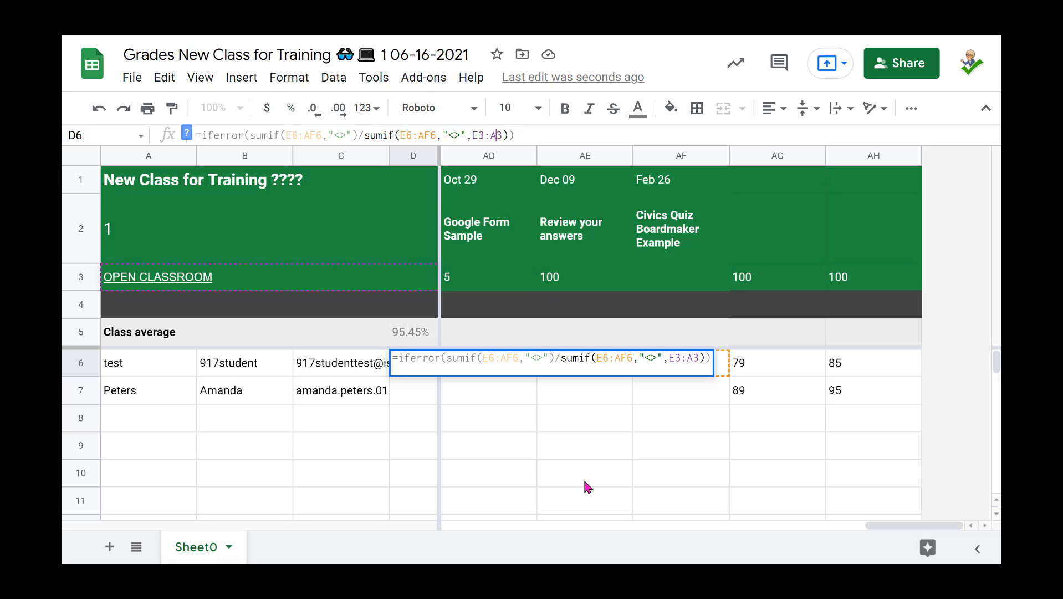
pyautogui.write('H')
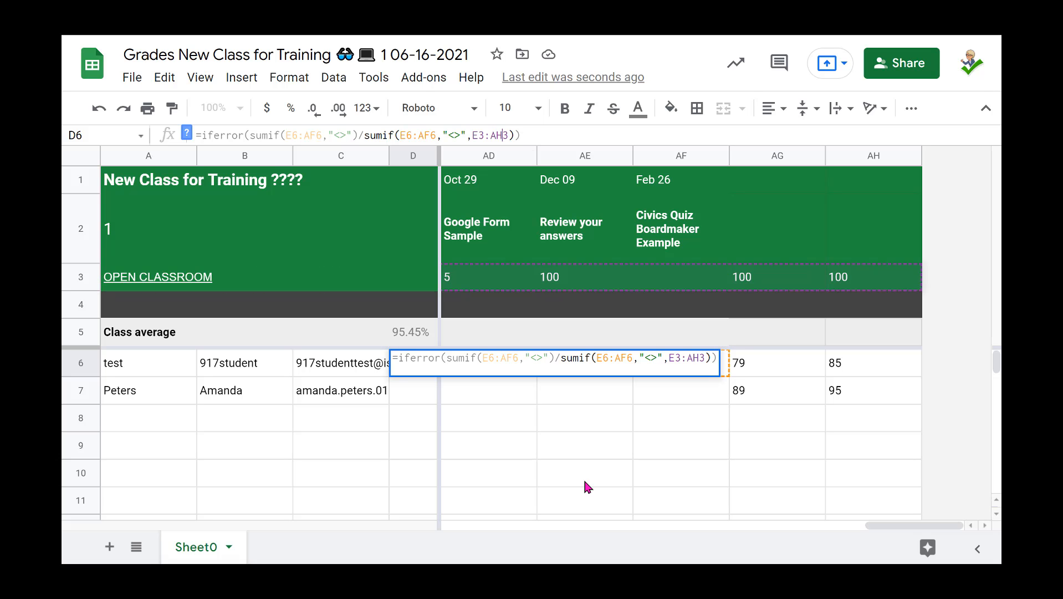
pyautogui.press('Return')
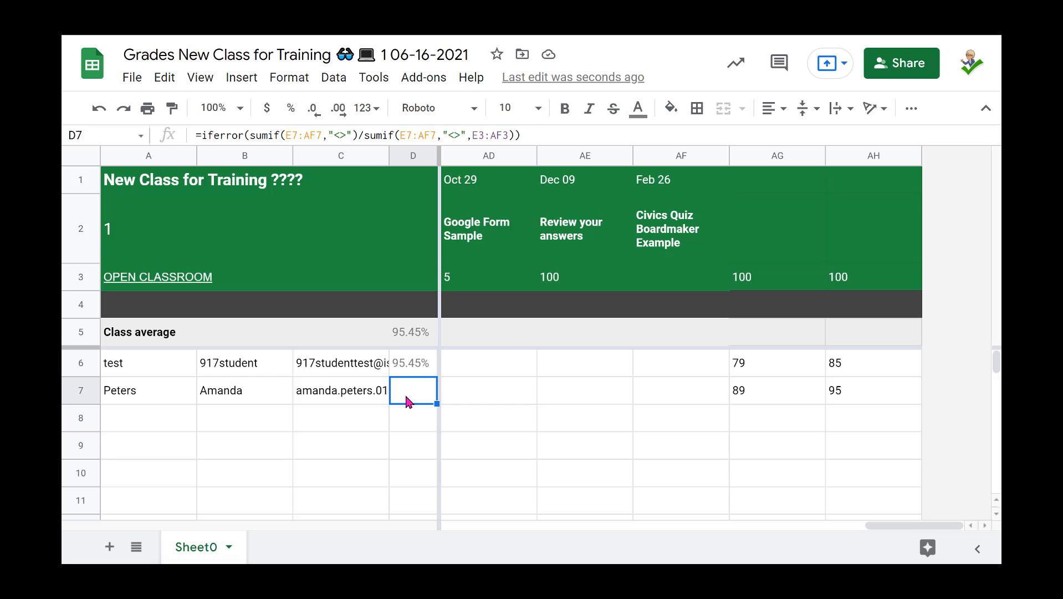
# Change the grade percentage formula in cell D7 to use score range E7:AH7 in its first sumif and total-points range E3:AH3
pyautogui.press('Return')
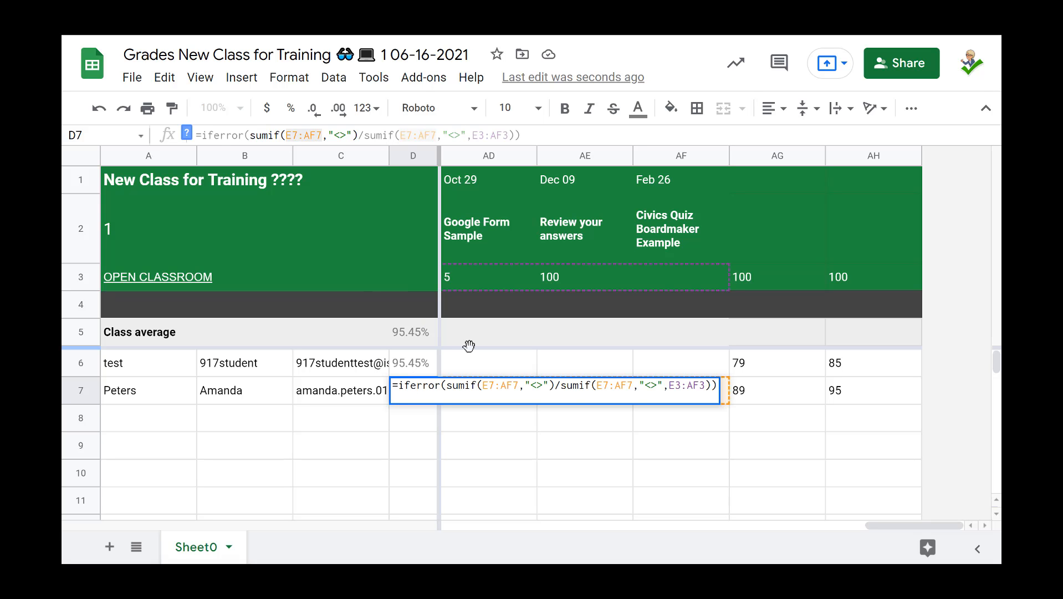
pyautogui.press('Delete')
pyautogui.write('H')
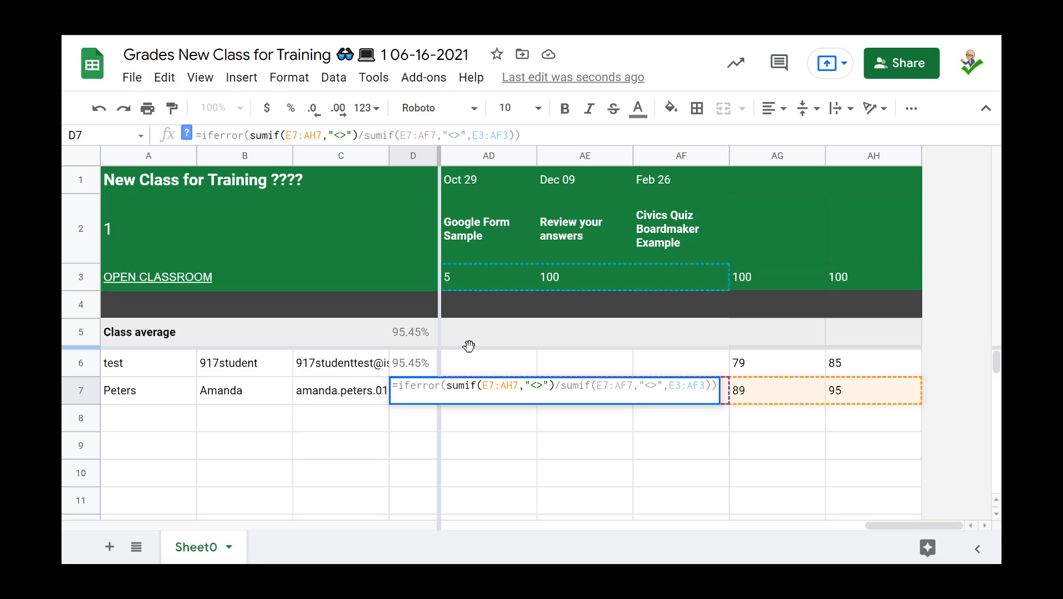
pyautogui.click(502, 136)
pyautogui.press('BackSpace')
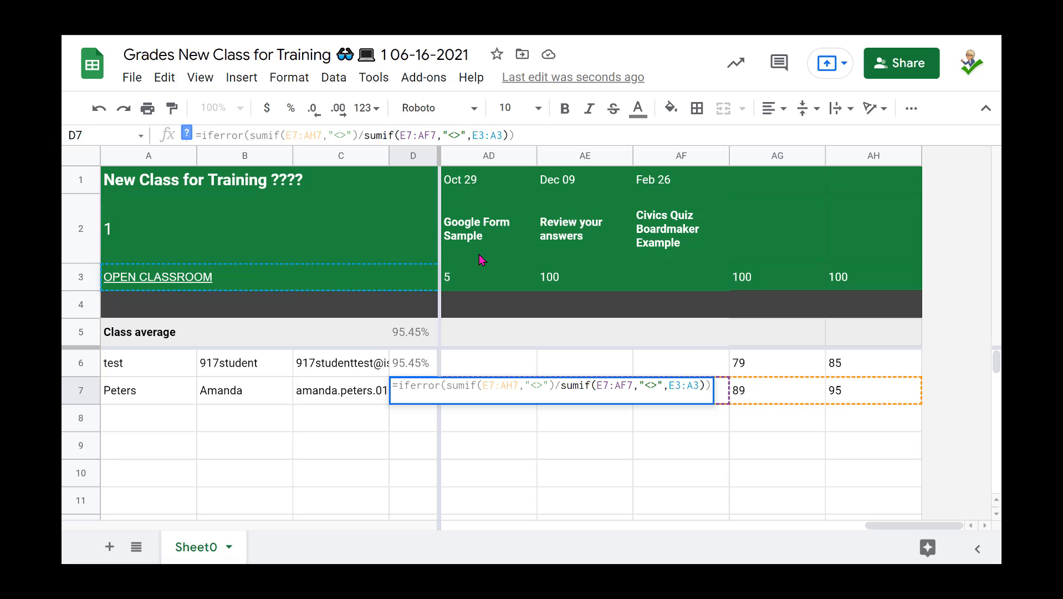
pyautogui.write('HH')
pyautogui.click(421, 368)
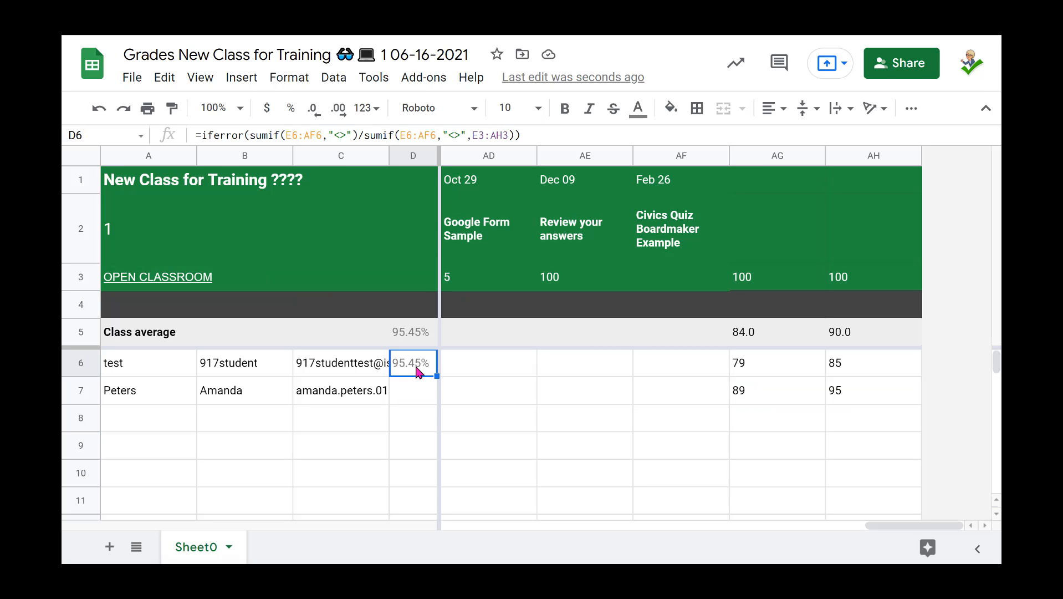
# Autofill the D6:D7 percentage formulas down column D to row 22 and check the cell ranges in the filled cells
pyautogui.moveTo(418, 372); pyautogui.dragTo(417, 398)
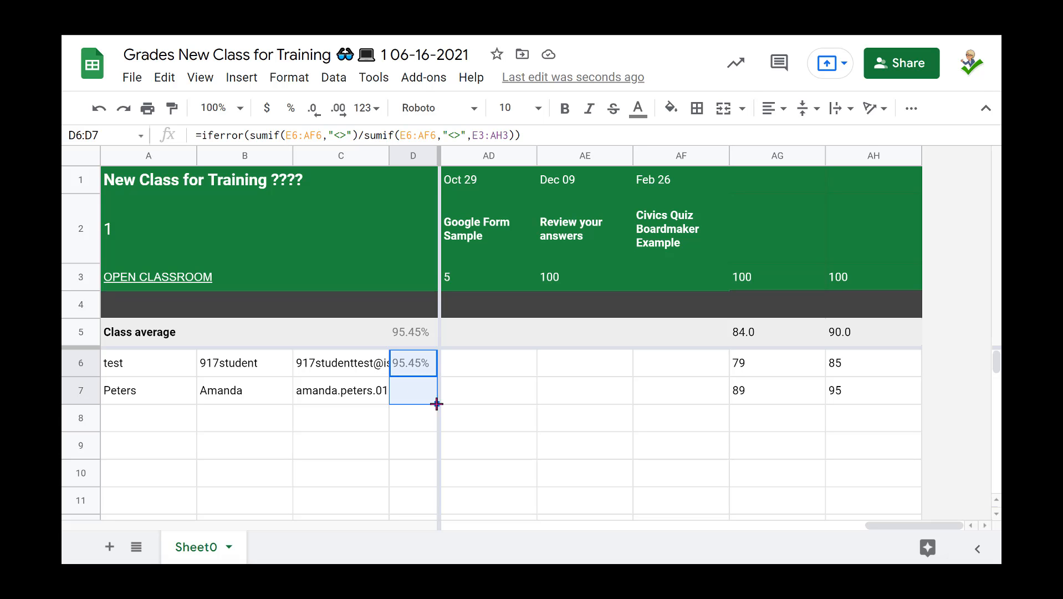
pyautogui.moveTo(436, 404); pyautogui.dragTo(418, 525)
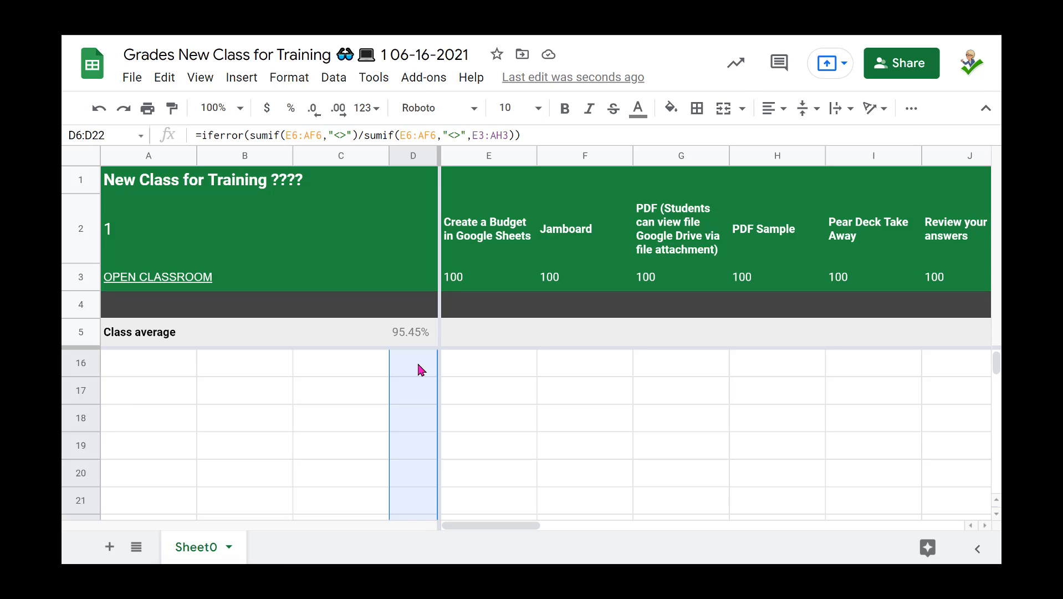
pyautogui.scroll(5, 443, 411)
pyautogui.click(420, 419)
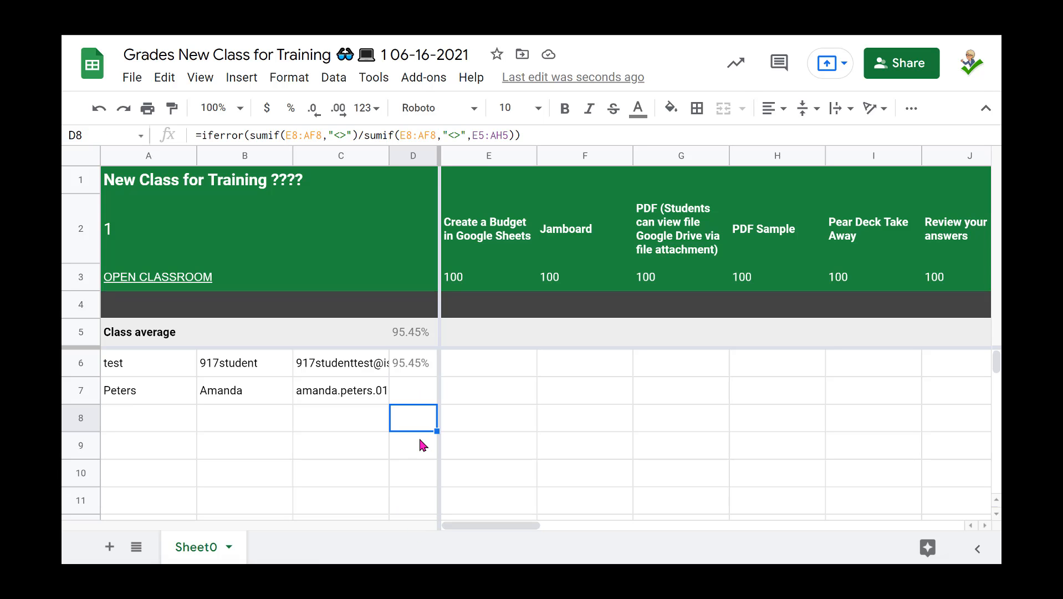
pyautogui.click(420, 440)
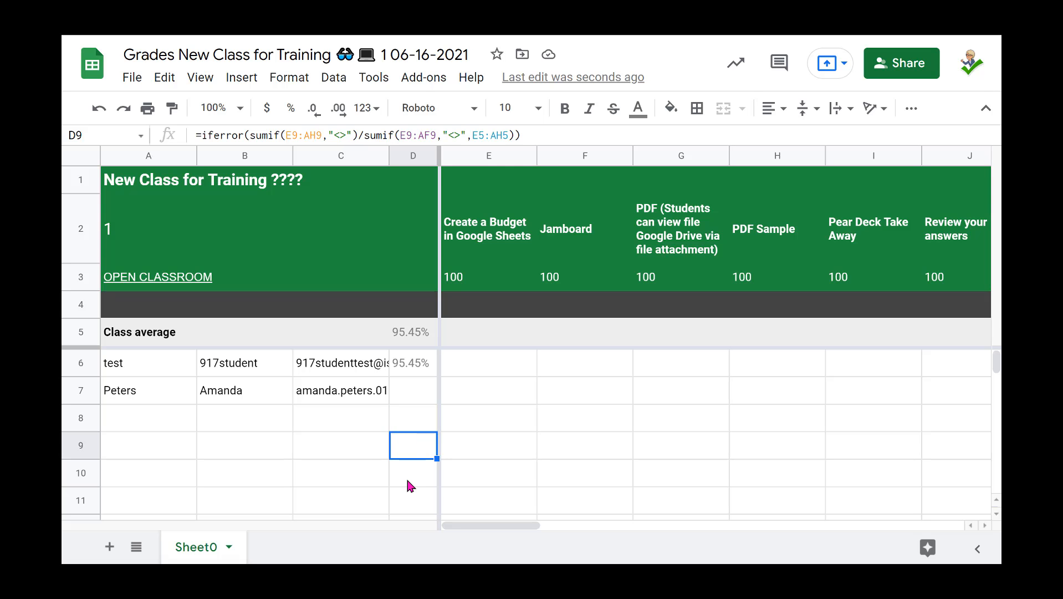
pyautogui.click(406, 473)
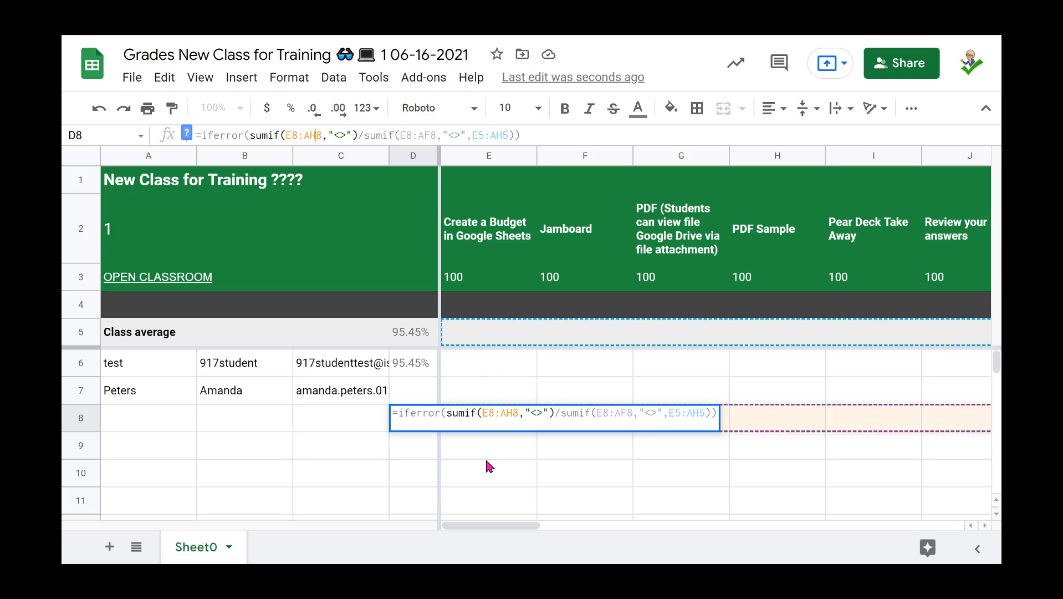
pyautogui.click(487, 457)
pyautogui.click(392, 421)
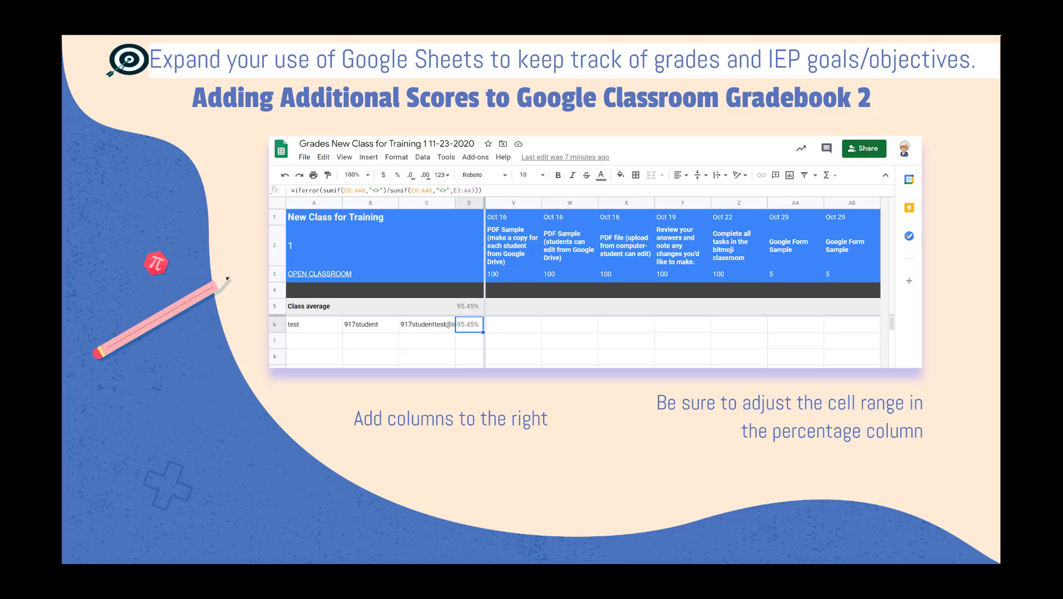
pyautogui.click(528, 436)
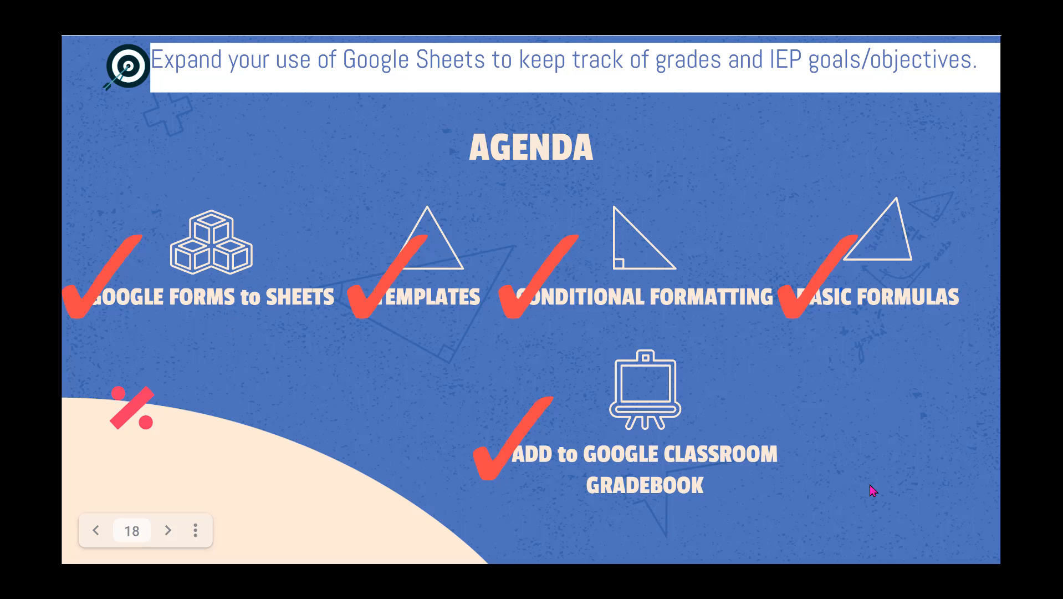
pyautogui.click(750, 486)
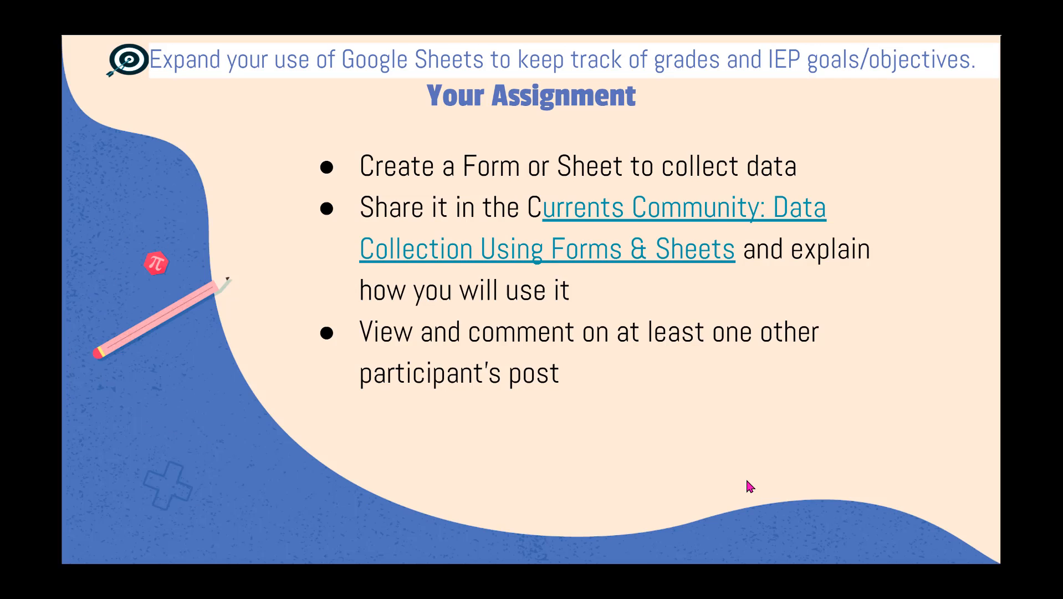